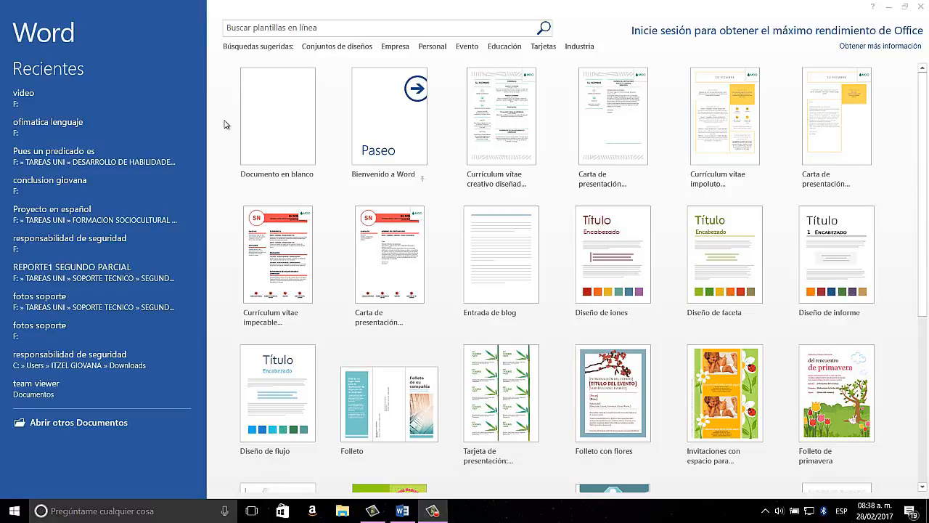
Create a new blank document.
{"action": "left_click", "coordinate": [272, 123]}
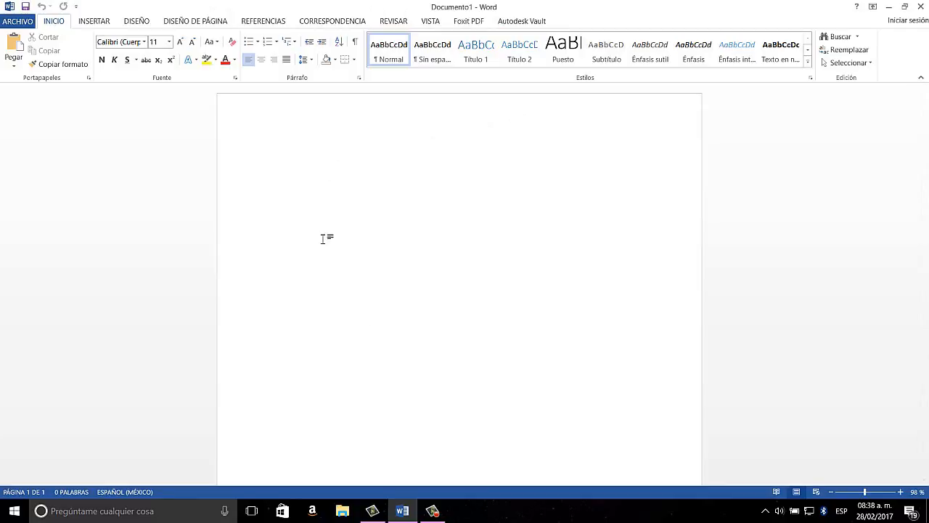
{"action": "left_click", "coordinate": [433, 510]}
{"action": "left_click", "coordinate": [879, 461]}
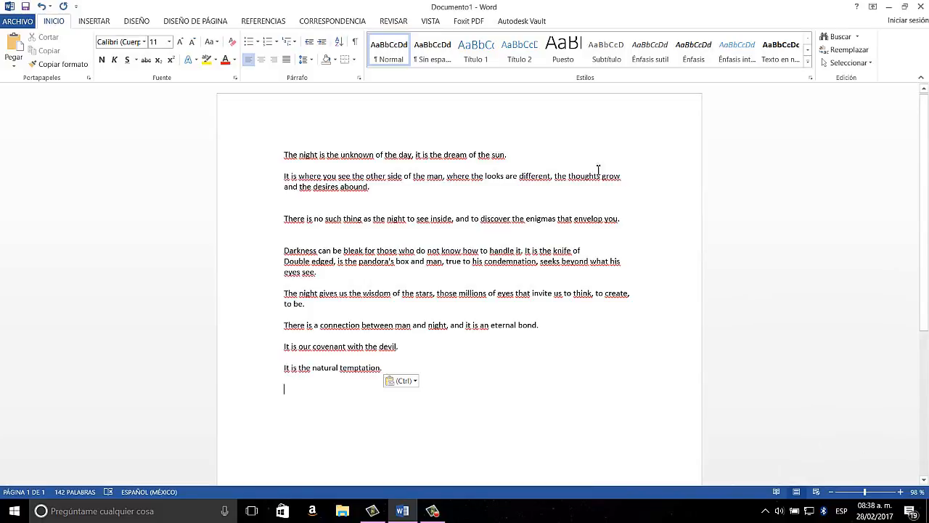
Insert an extra blank line after the first sentence and move the insertion point through the second paragraph.
{"action": "left_click", "coordinate": [517, 156]}
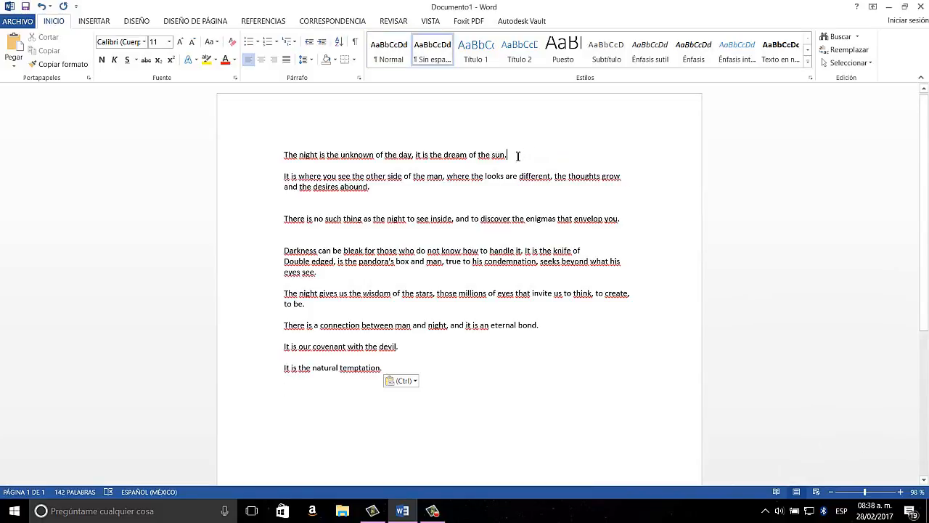
{"action": "key", "text": "Return"}
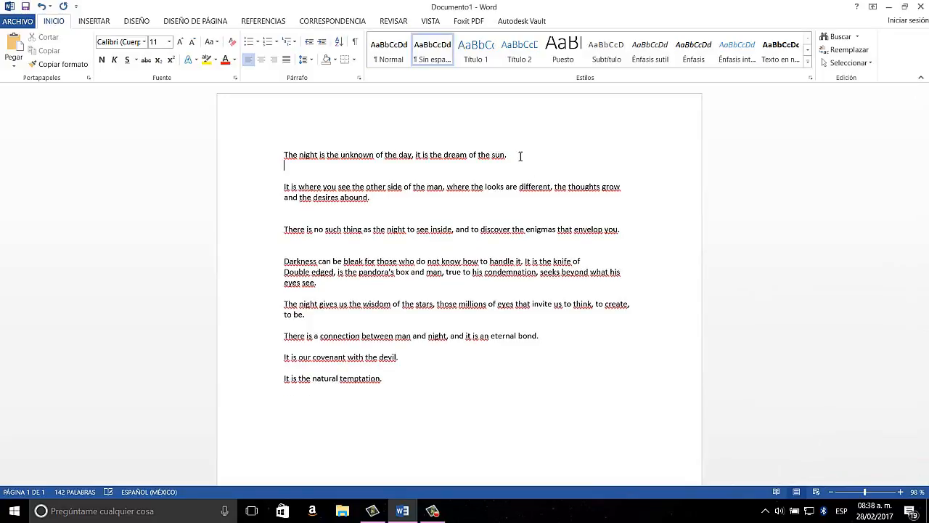
{"action": "left_click", "coordinate": [519, 171]}
{"action": "key", "text": "Right"}
{"action": "key", "text": "Right"}
{"action": "key", "text": "Right"}
{"action": "key", "text": "Right"}
{"action": "key", "text": "Right"}
{"action": "key", "text": "Right"}
{"action": "key", "text": "Right"}
{"action": "key", "text": "Right"}
{"action": "key", "text": "Right"}
{"action": "key", "text": "Right"}
{"action": "key", "text": "Right"}
{"action": "key", "text": "Right"}
{"action": "key", "text": "Right"}
{"action": "key", "text": "Right"}
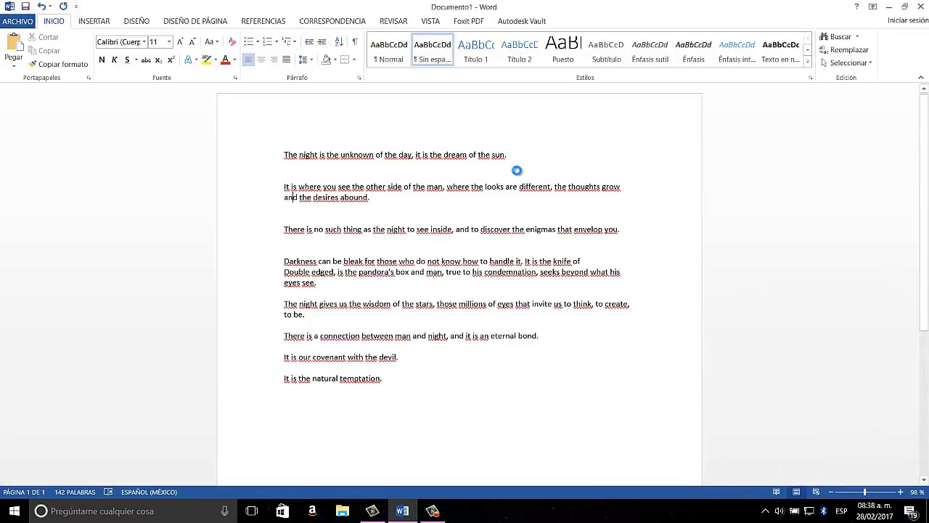
{"action": "left_click", "coordinate": [519, 172]}
{"action": "left_click", "coordinate": [429, 230]}
Add spaces before "it is the dream of the sun" in the first sentence, and delete all but one of the extra spaces.
{"action": "left_click", "coordinate": [416, 159]}
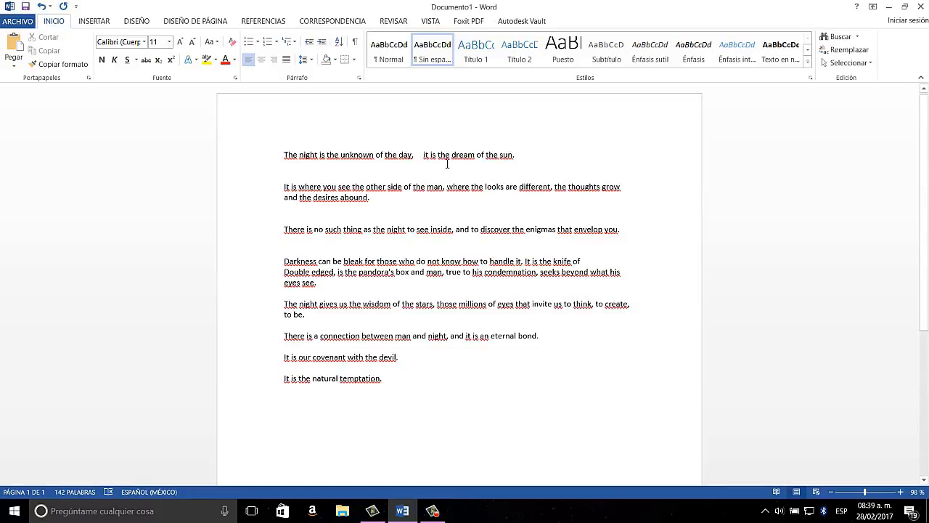
{"action": "key", "text": "BackSpace"}
{"action": "key", "text": "BackSpace"}
{"action": "left_click", "coordinate": [501, 165]}
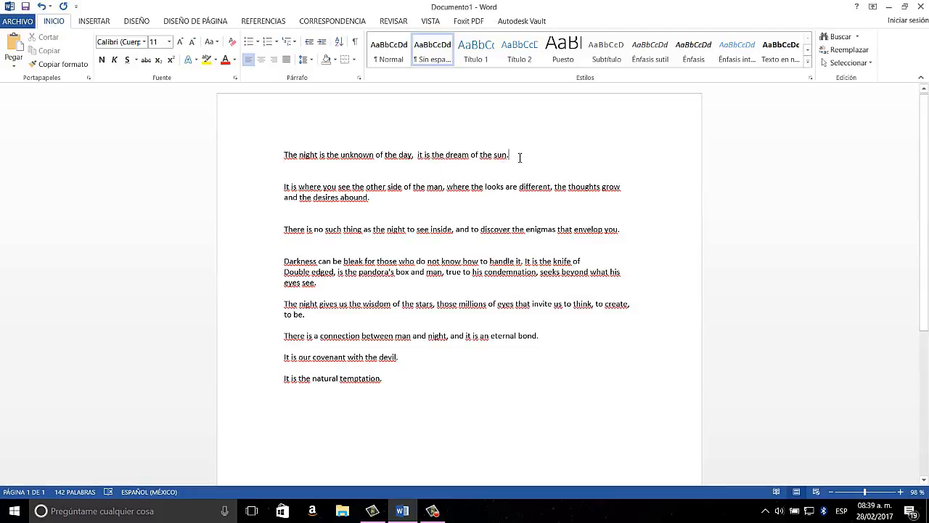
{"action": "key", "text": "BackSpace"}
{"action": "key", "text": "BackSpace"}
{"action": "key", "text": "BackSpace"}
{"action": "key", "text": "BackSpace"}
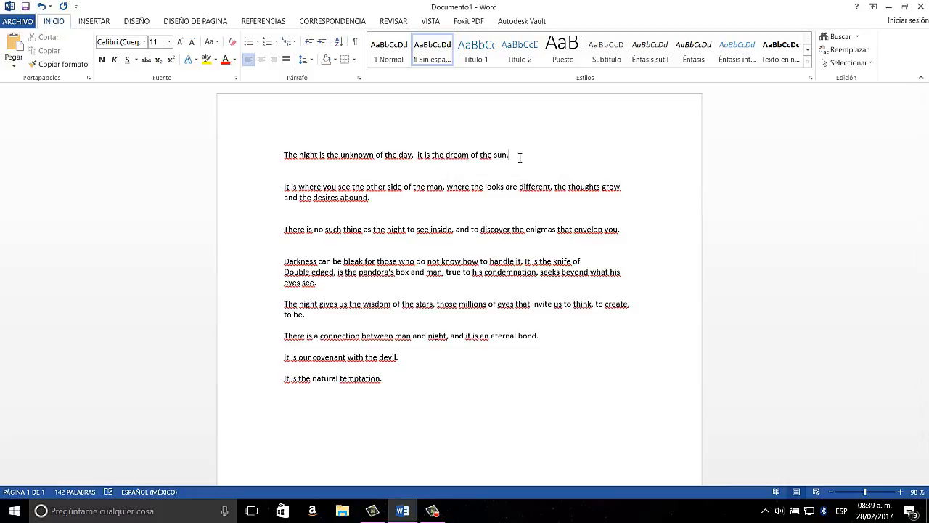
{"action": "left_click", "coordinate": [545, 194]}
{"action": "left_click", "coordinate": [441, 513]}
{"action": "left_click", "coordinate": [877, 457]}
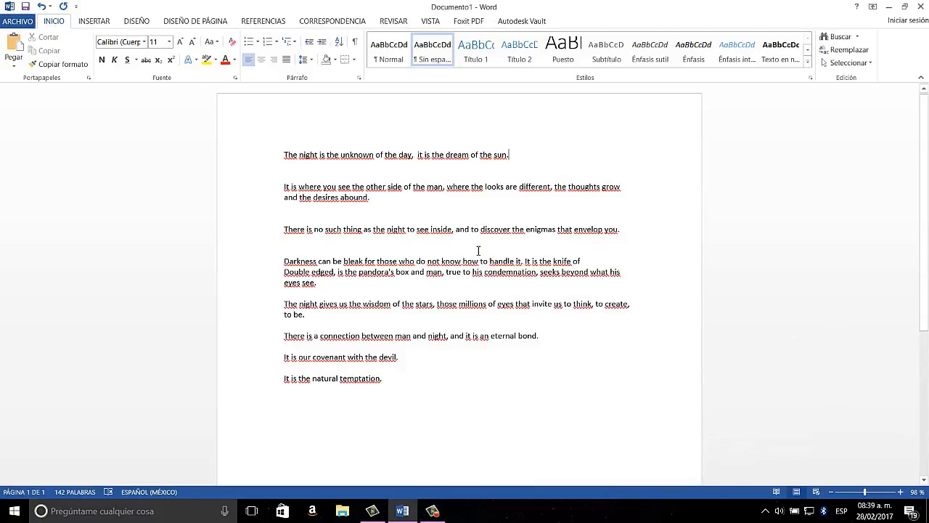
Check the spelling suggestions for "unknown" and ignore all occurrences of "different" in the second paragraph.
{"action": "right_click", "coordinate": [365, 154]}
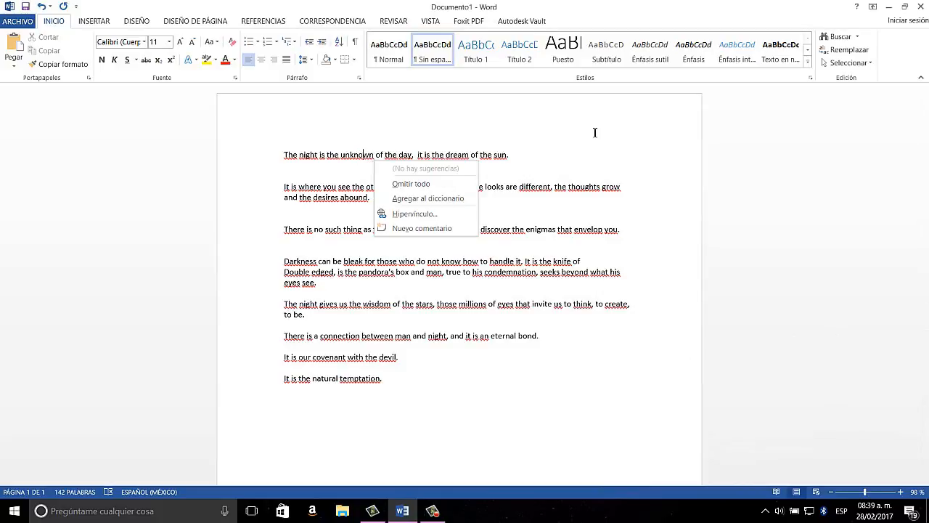
{"action": "key", "text": "Escape"}
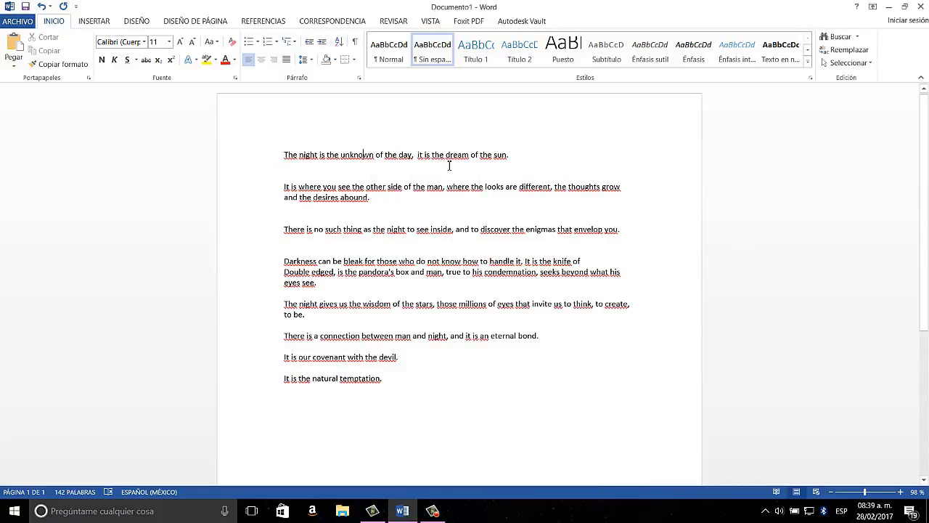
{"action": "right_click", "coordinate": [532, 188]}
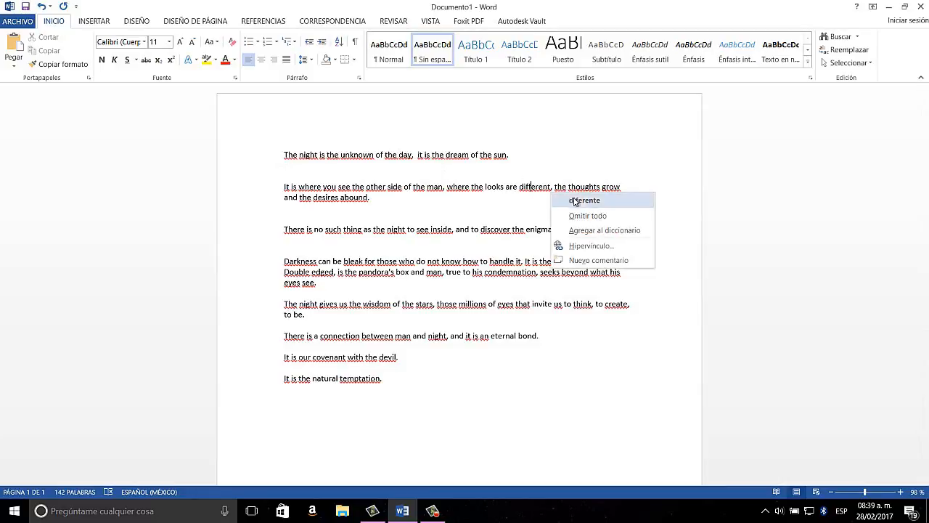
{"action": "left_click", "coordinate": [589, 216]}
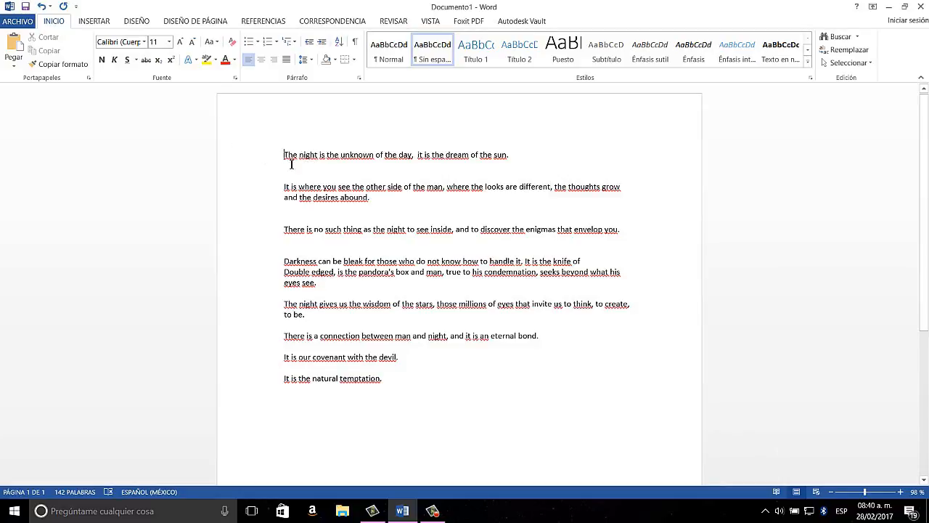
Select in turn the whole text, the word "unknown" and the second paragraph, clearing each selection.
{"action": "left_click_drag", "start_coordinate": [286, 156], "coordinate": [429, 387]}
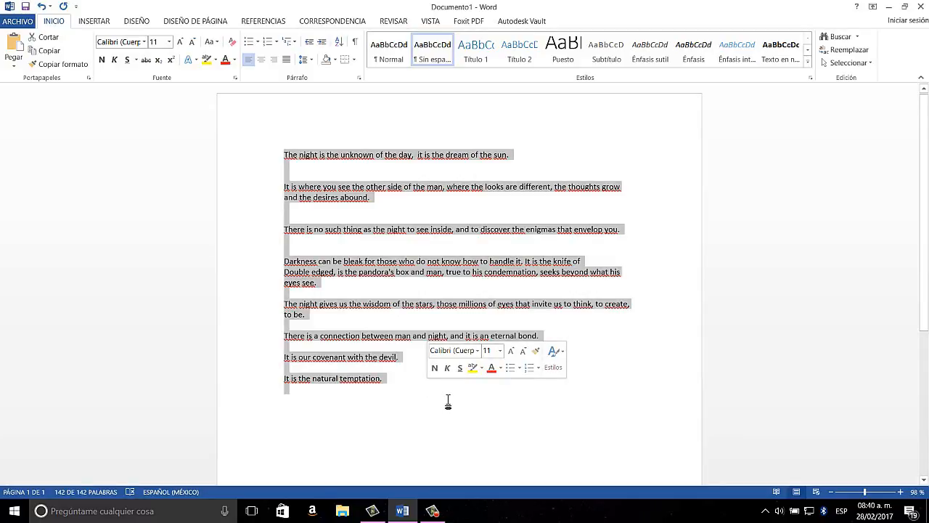
{"action": "left_click", "coordinate": [446, 400]}
{"action": "double_click", "coordinate": [358, 159]}
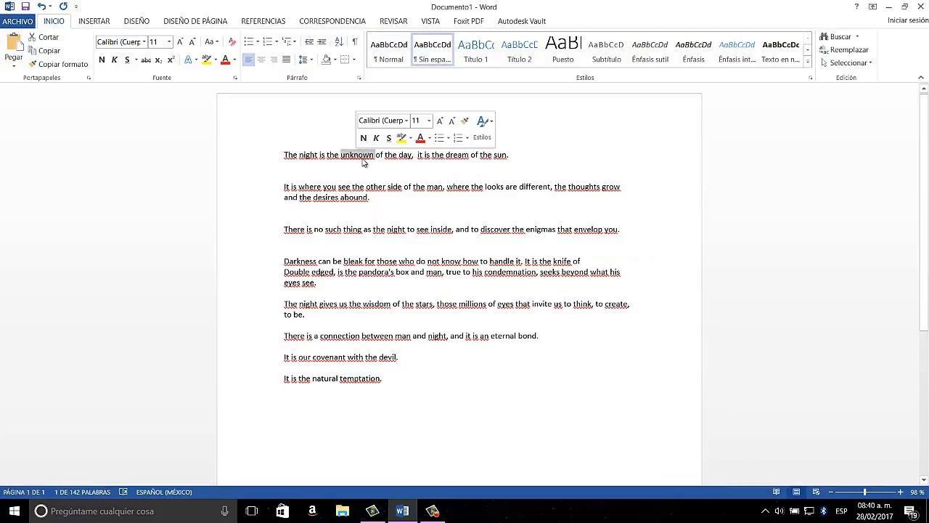
{"action": "left_click", "coordinate": [528, 164]}
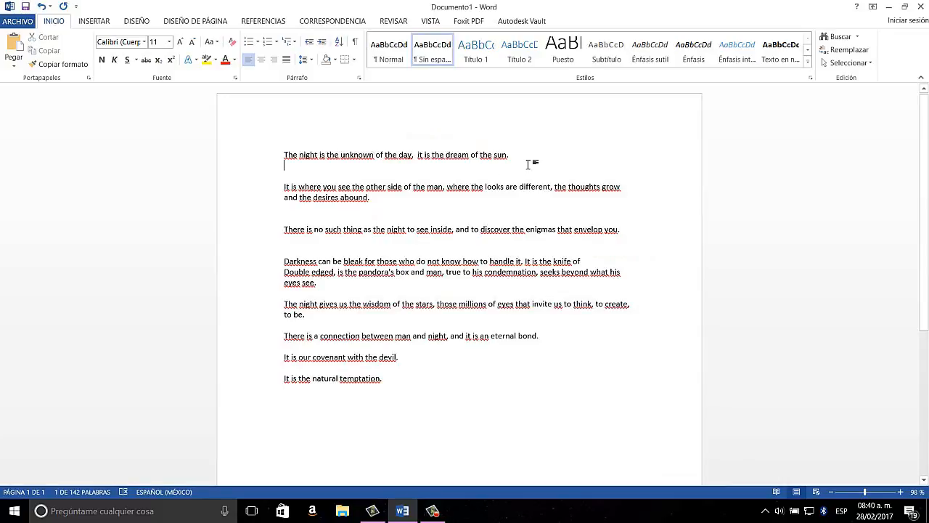
{"action": "triple_click", "coordinate": [439, 190]}
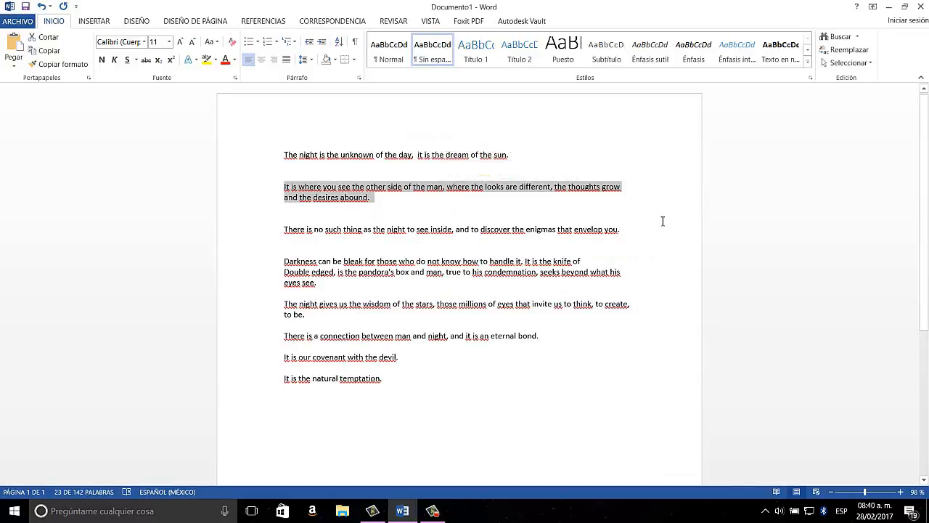
{"action": "left_click", "coordinate": [471, 208]}
Select the whole text and center its paragraphs.
{"action": "left_click", "coordinate": [284, 154]}
{"action": "left_click", "coordinate": [414, 378], "text": "shift"}
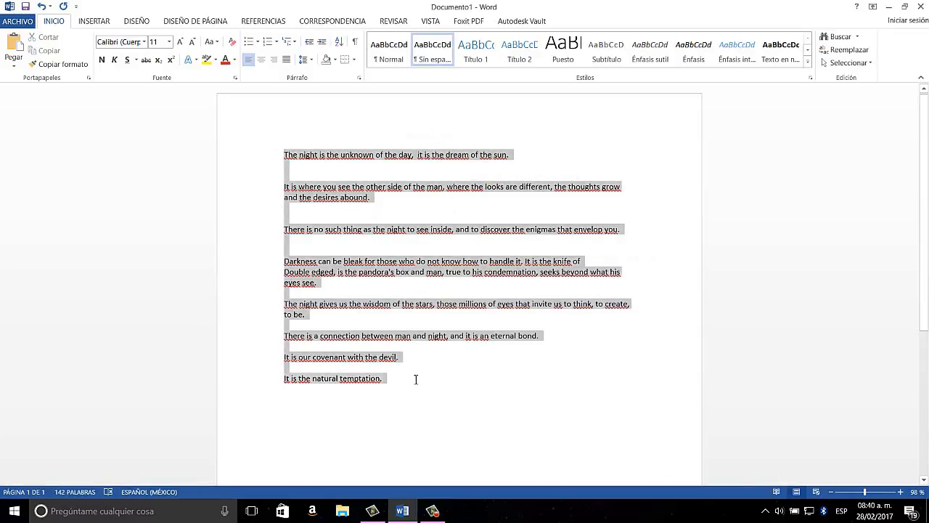
{"action": "left_click", "coordinate": [261, 59]}
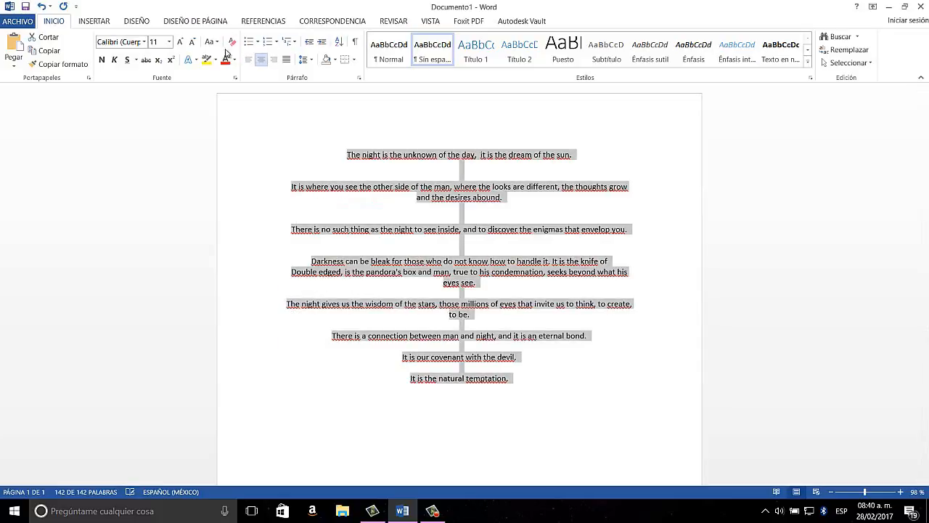
Change the font of the whole text to Arial, size 12.
{"action": "left_click", "coordinate": [144, 42]}
{"action": "left_click", "coordinate": [137, 112]}
{"action": "left_click", "coordinate": [169, 41]}
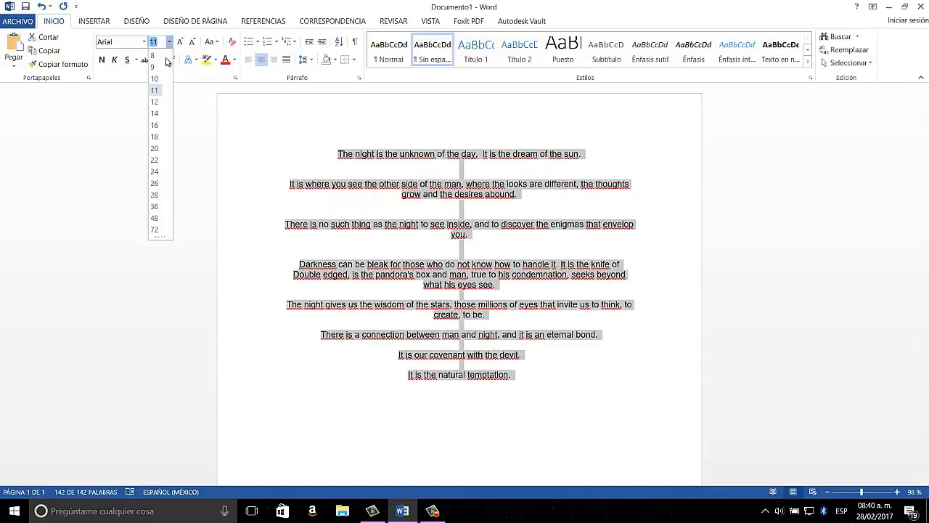
{"action": "left_click", "coordinate": [154, 101]}
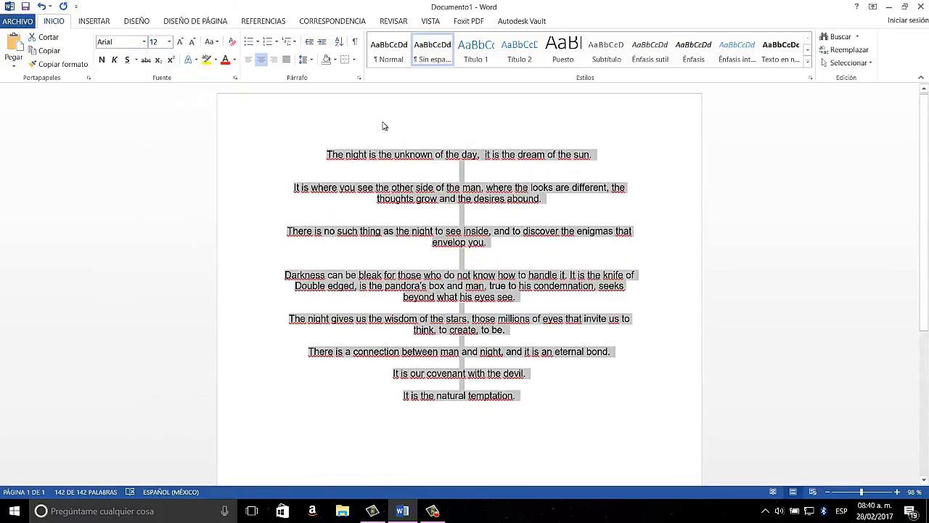
{"action": "left_click", "coordinate": [396, 154]}
Copy the last three lines, from "There is a connection between man and night", and paste them below the text.
{"action": "left_click_drag", "start_coordinate": [305, 353], "coordinate": [537, 413]}
{"action": "key", "text": "ctrl+c"}
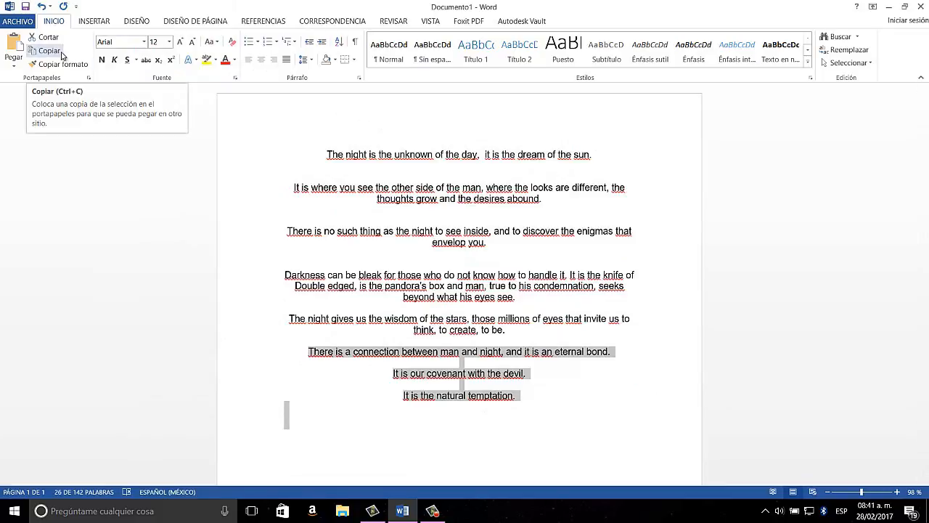
{"action": "left_click", "coordinate": [62, 55]}
{"action": "left_click", "coordinate": [528, 402]}
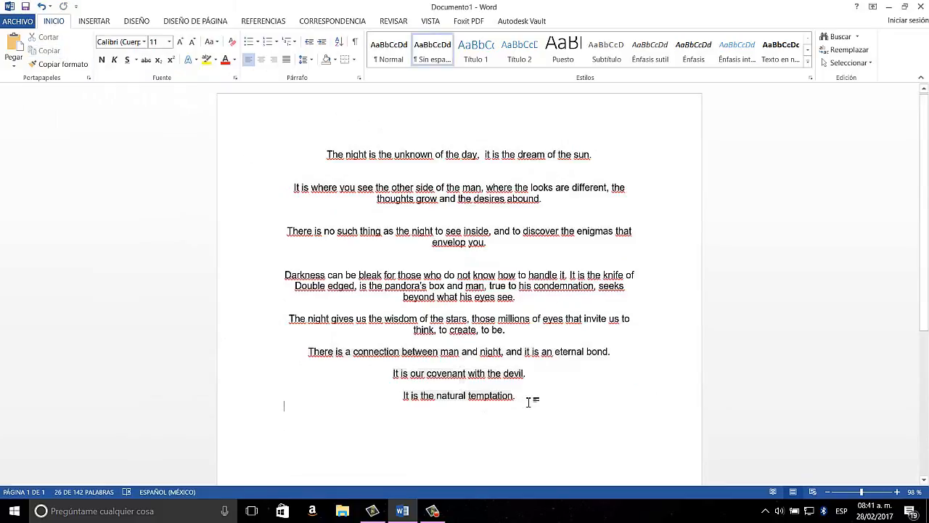
{"action": "key", "text": "Return"}
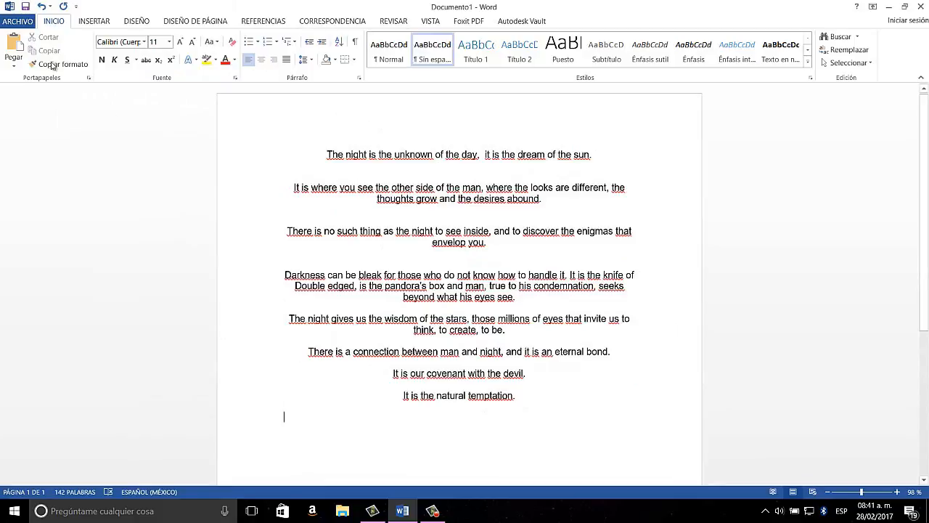
{"action": "left_click", "coordinate": [13, 45]}
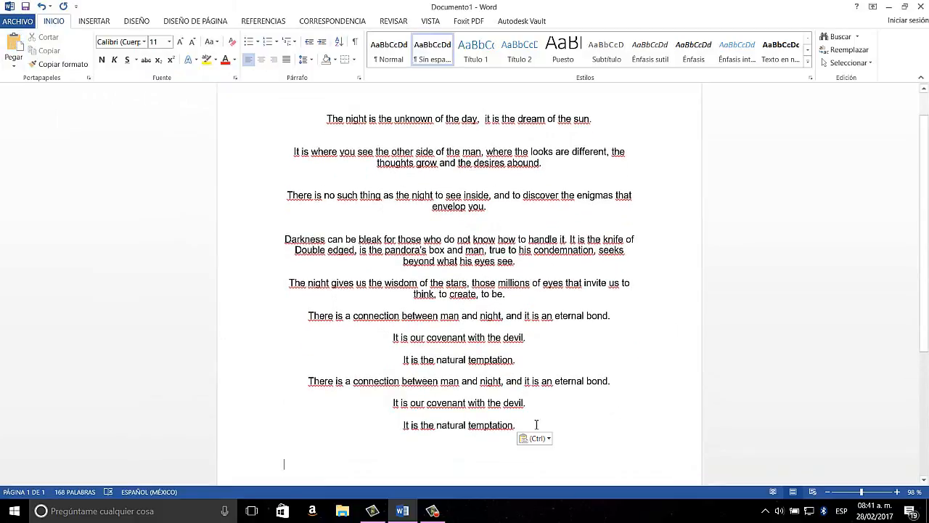
Select the three pasted lines and view the available paste options, leaving them as they are.
{"action": "left_click_drag", "start_coordinate": [535, 425], "coordinate": [295, 380]}
{"action": "key", "text": "ctrl"}
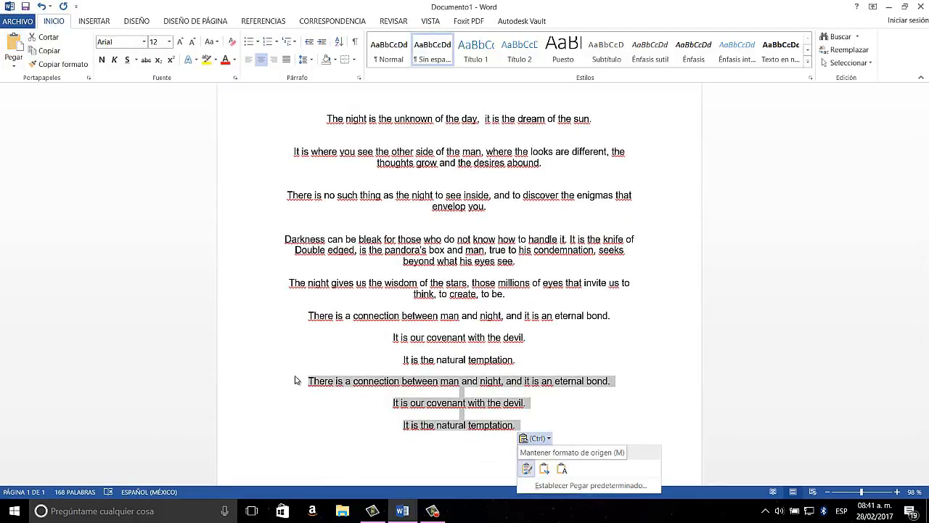
{"action": "left_click", "coordinate": [540, 411]}
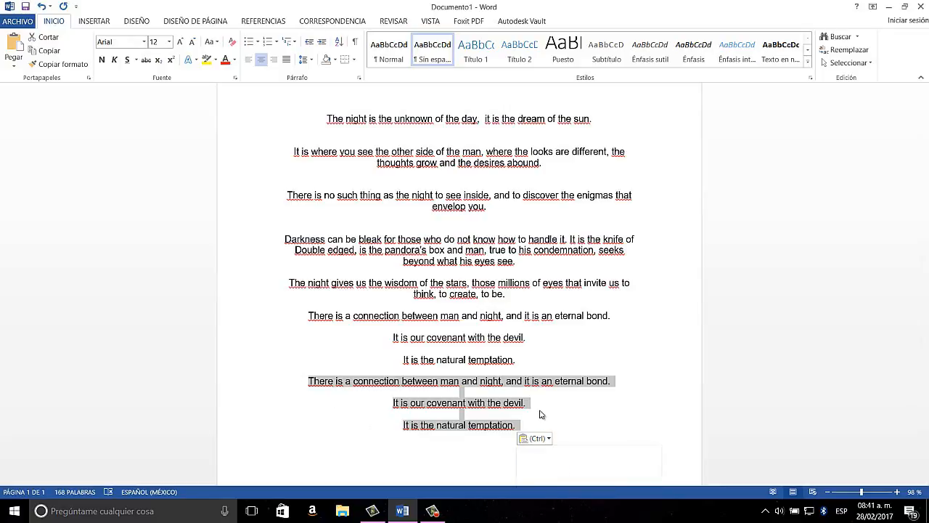
{"action": "left_click", "coordinate": [542, 411]}
{"action": "left_click", "coordinate": [524, 437]}
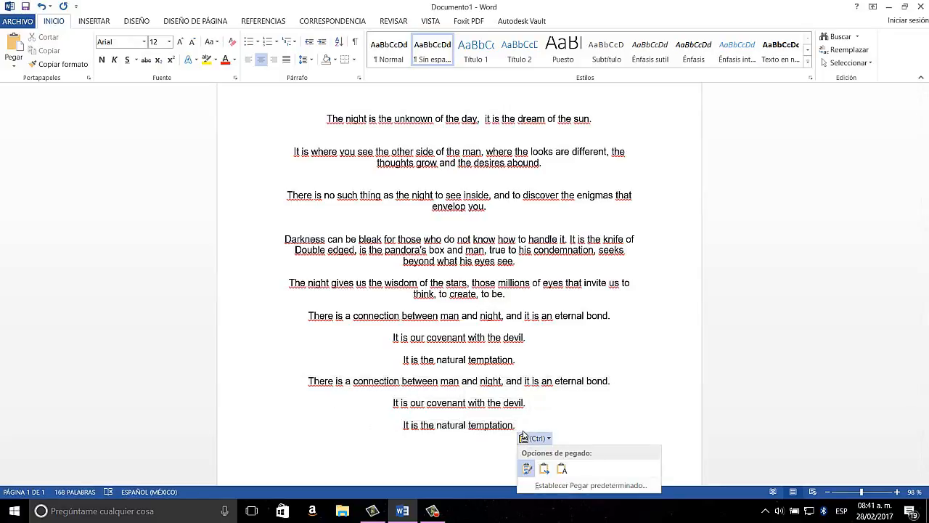
{"action": "left_click", "coordinate": [524, 436]}
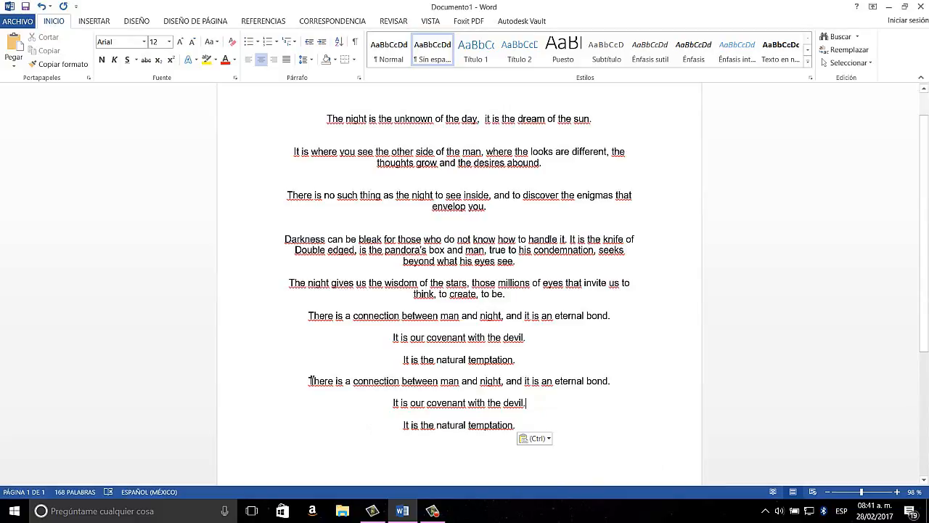
Cut the duplicated last three lines and paste them back at the end of the text.
{"action": "left_click_drag", "start_coordinate": [311, 381], "coordinate": [508, 436]}
{"action": "key", "text": "ctrl+c"}
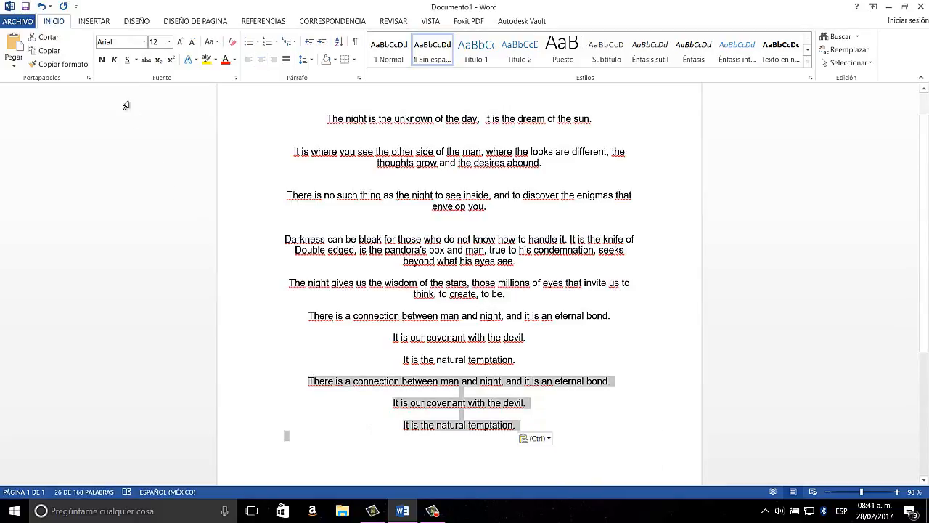
{"action": "left_click", "coordinate": [43, 37]}
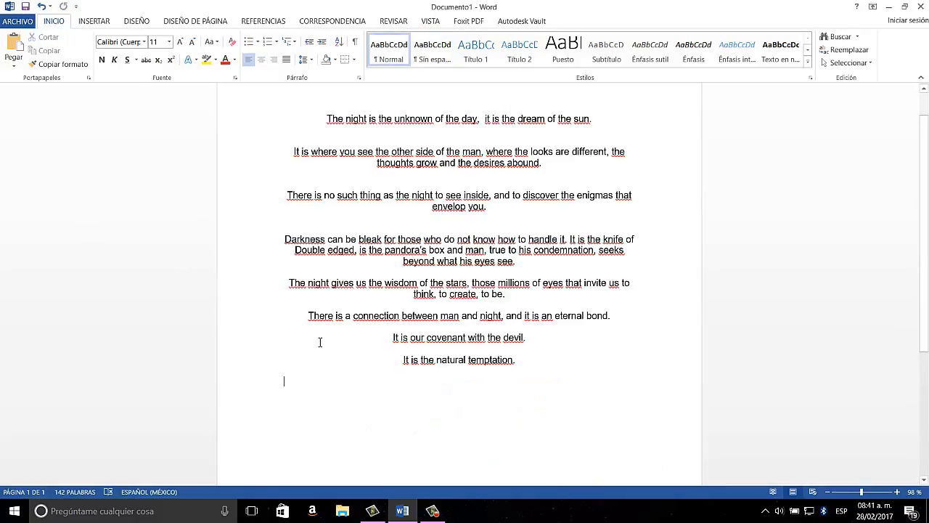
{"action": "left_click", "coordinate": [12, 43]}
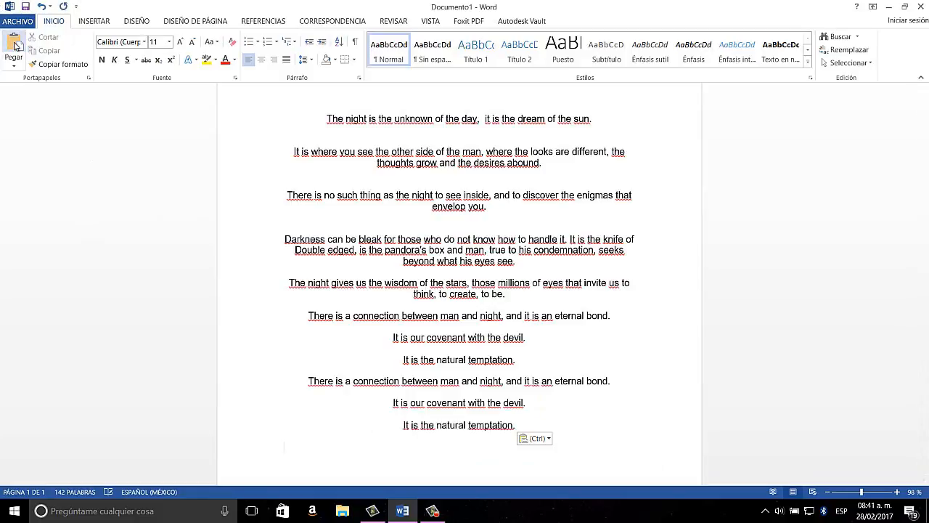
{"action": "left_click_drag", "start_coordinate": [517, 425], "coordinate": [290, 365]}
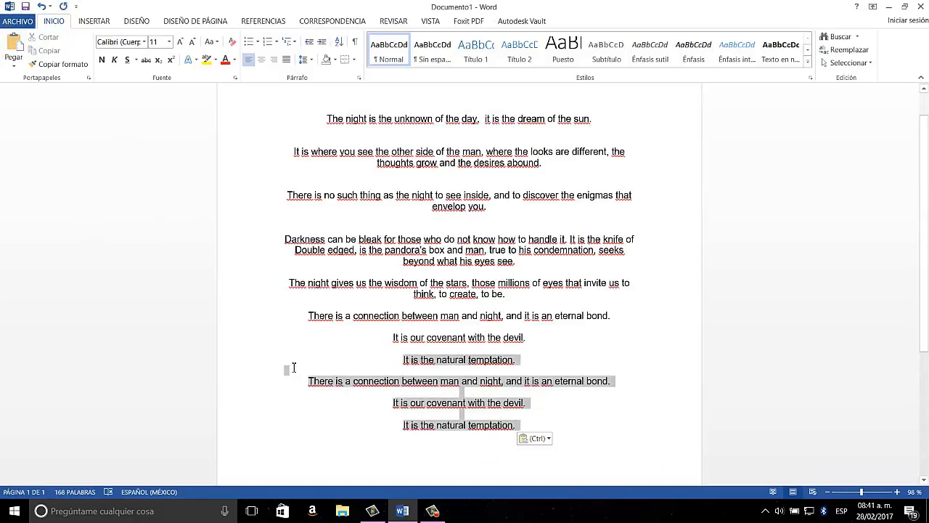
{"action": "scroll", "coordinate": [297, 375], "scroll_direction": "down", "scroll_amount": 1}
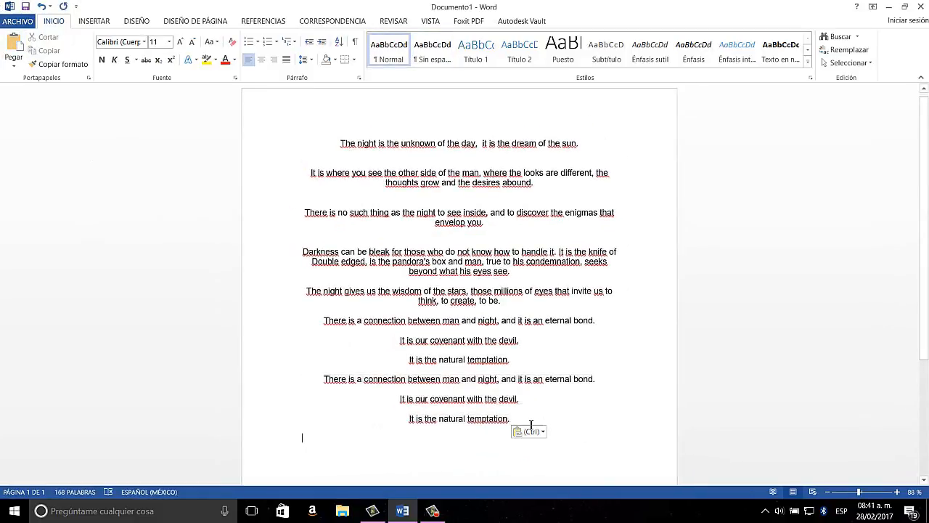
Delete the duplicated last three lines at the end of the text, starting with "There is a connection between man and night".
{"action": "left_click_drag", "start_coordinate": [514, 422], "coordinate": [317, 377]}
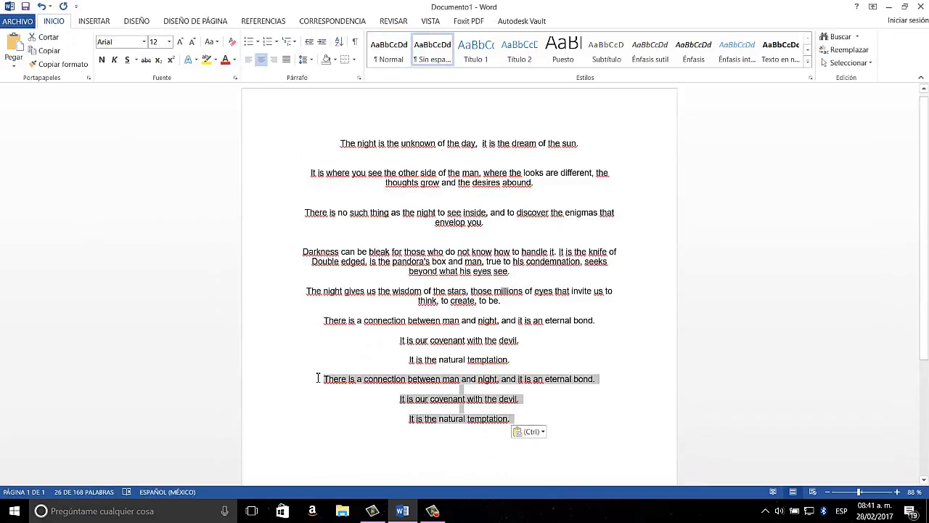
{"action": "key", "text": "Delete"}
{"action": "left_click", "coordinate": [432, 510]}
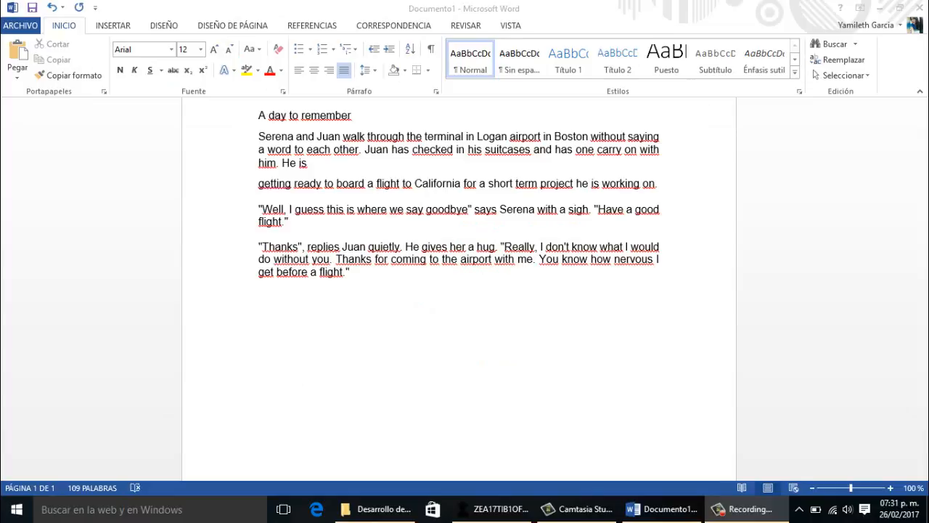
Save the document as "A day to remember" in the computer's Documents folder, as a Word document.
{"action": "left_click", "coordinate": [21, 25]}
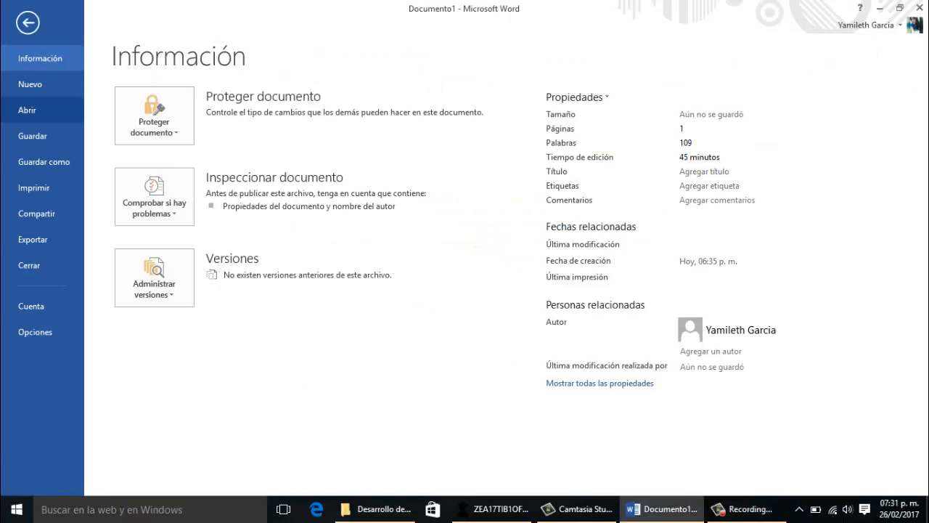
{"action": "left_click", "coordinate": [43, 161]}
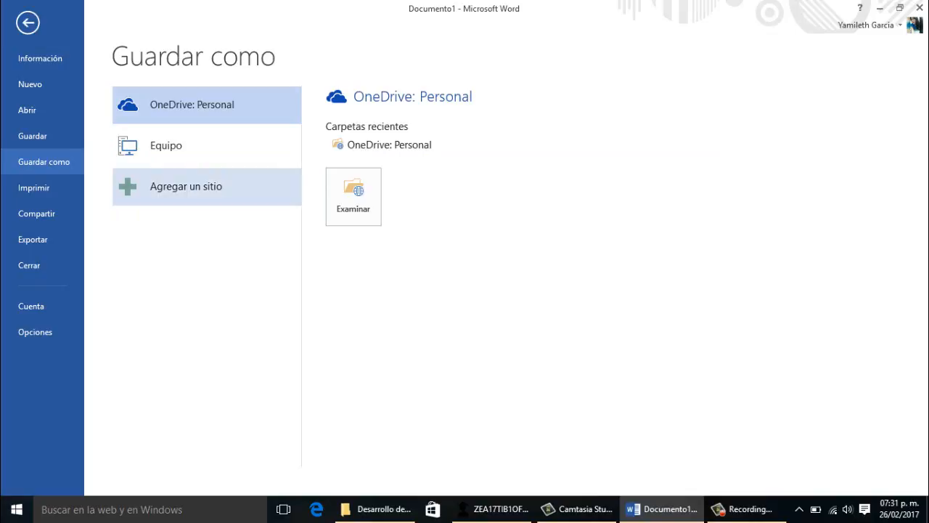
{"action": "left_click", "coordinate": [206, 145]}
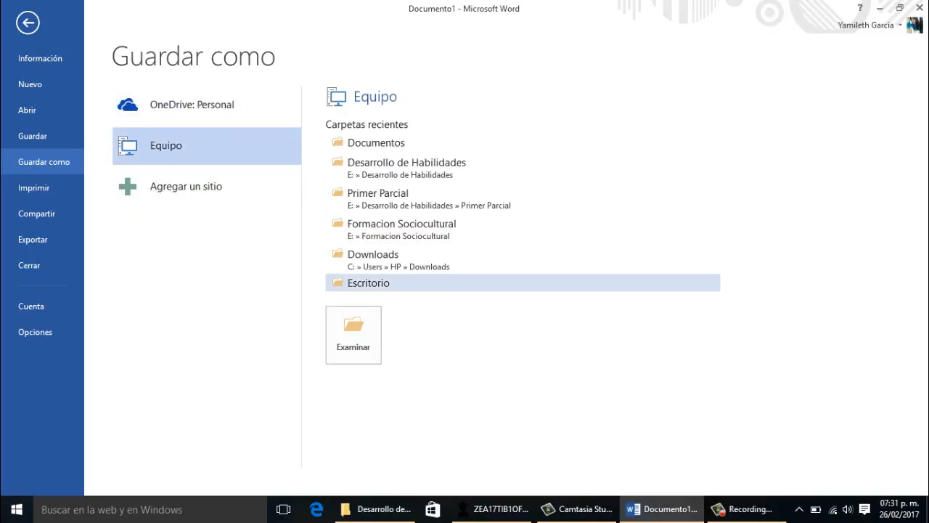
{"action": "left_click", "coordinate": [353, 334]}
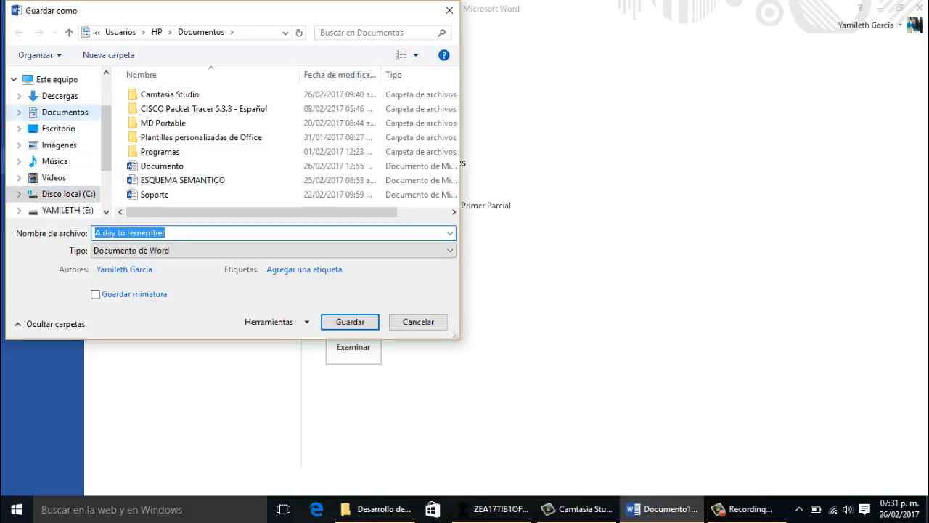
{"action": "left_click", "coordinate": [65, 113]}
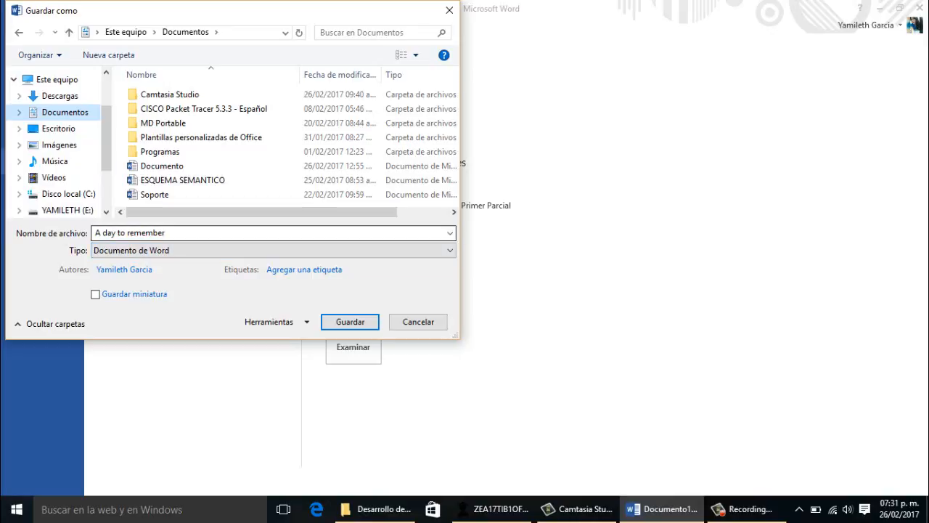
{"action": "left_click", "coordinate": [210, 233]}
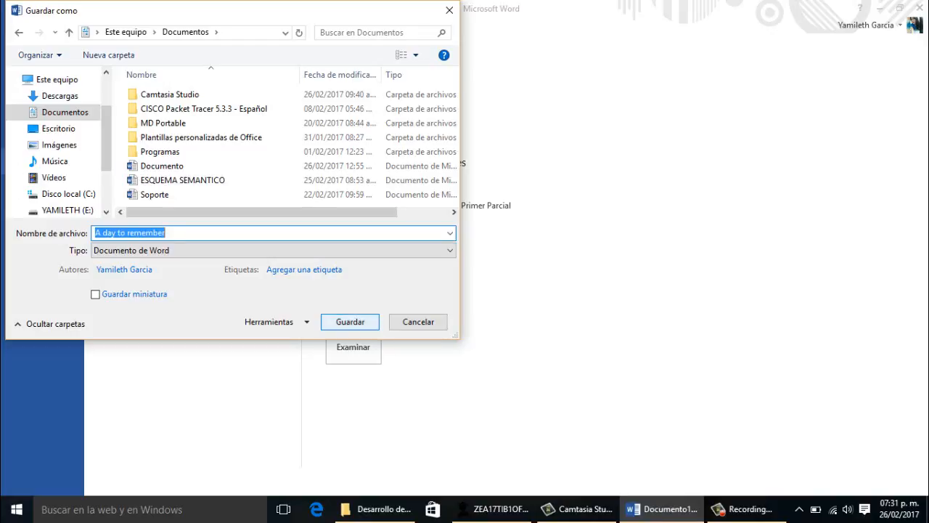
{"action": "left_click", "coordinate": [350, 321]}
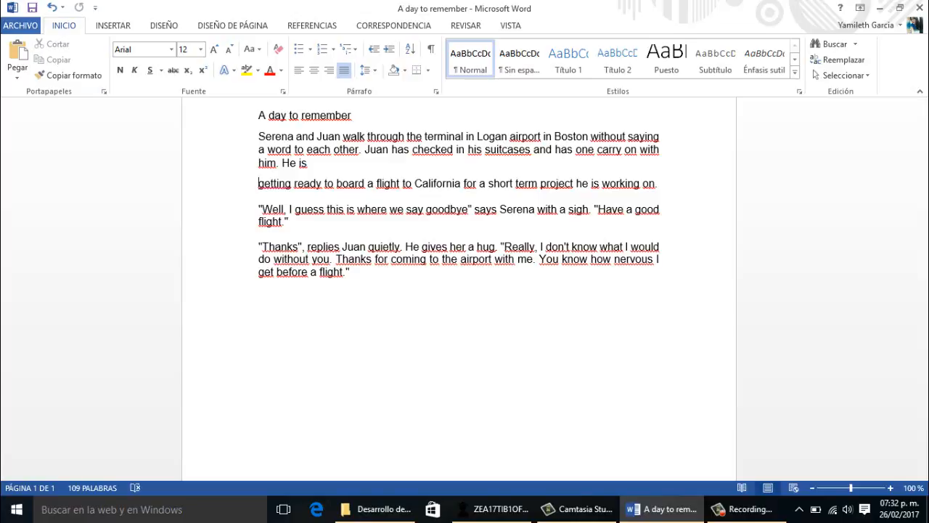
View the OneDrive save location for the document, and return to the text without saving there.
{"action": "left_click", "coordinate": [21, 25]}
{"action": "left_click", "coordinate": [43, 161]}
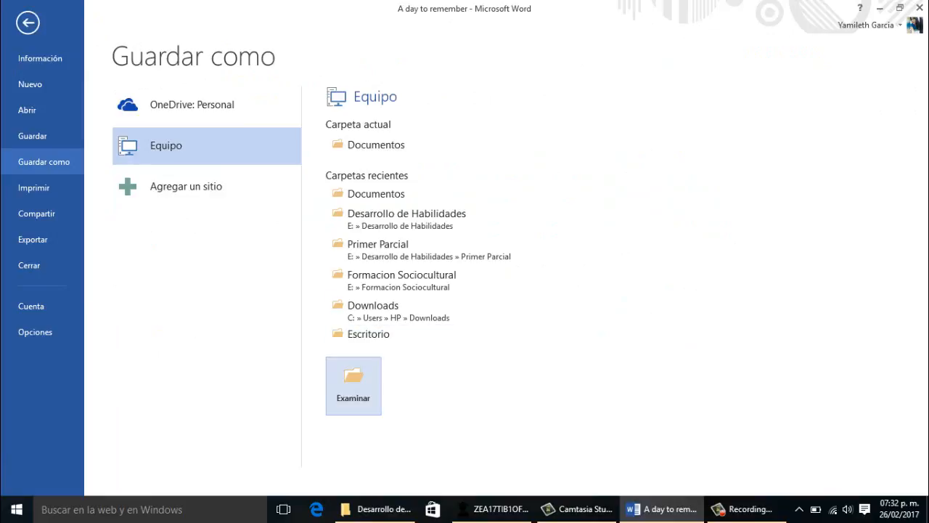
{"action": "left_click", "coordinate": [207, 105]}
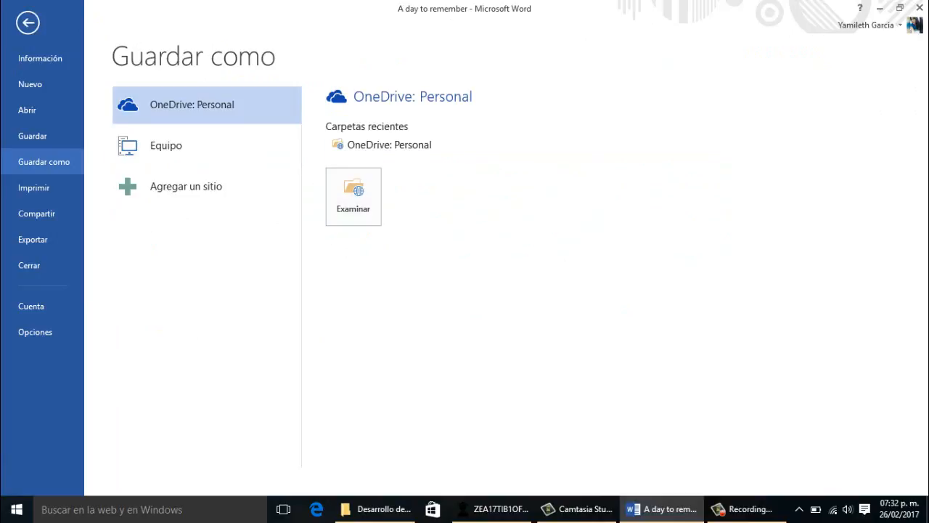
{"action": "left_click", "coordinate": [27, 22]}
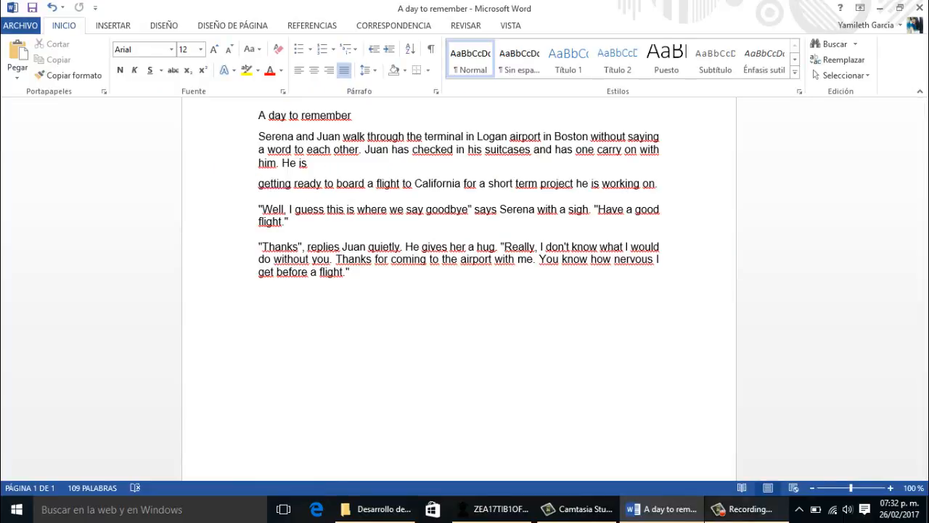
{"action": "left_click", "coordinate": [747, 508]}
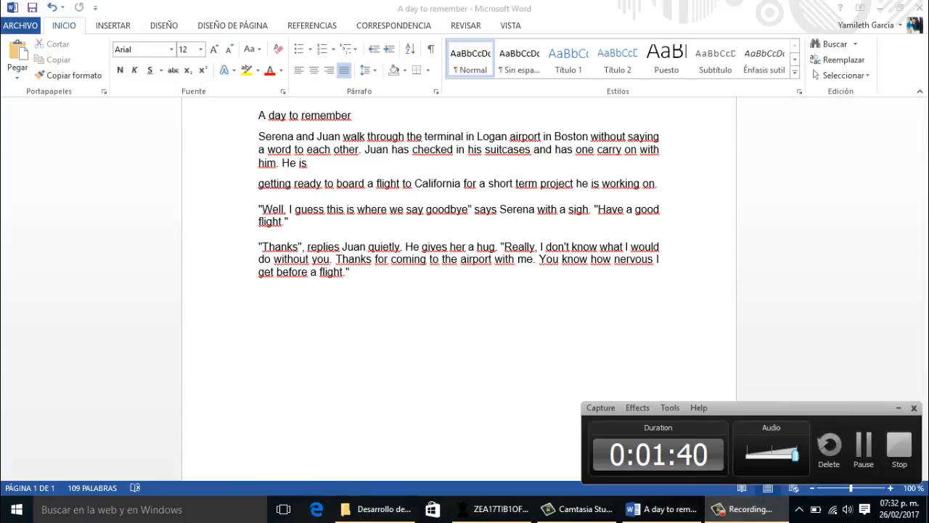
{"action": "left_click", "coordinate": [898, 444]}
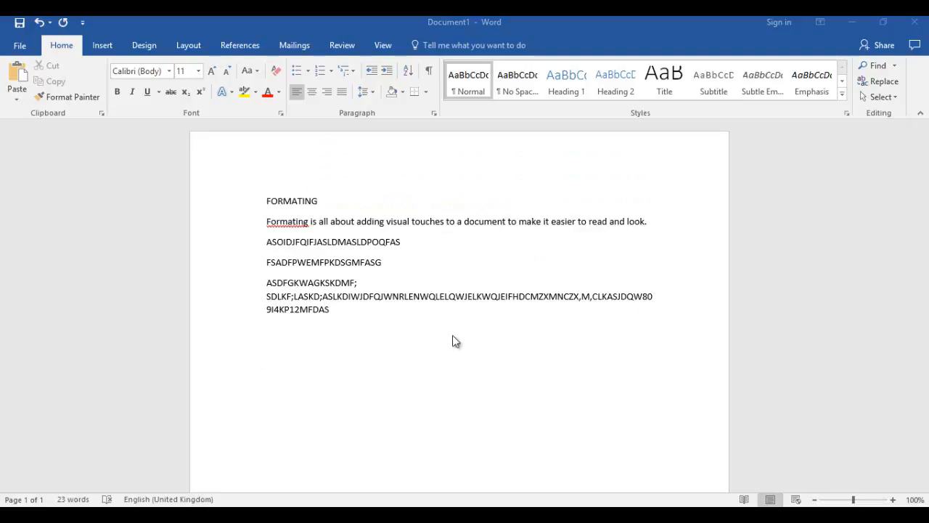
Make the heading FORMATING bold and increase its font size to 16.
{"action": "left_click", "coordinate": [280, 202]}
{"action": "double_click", "coordinate": [280, 205]}
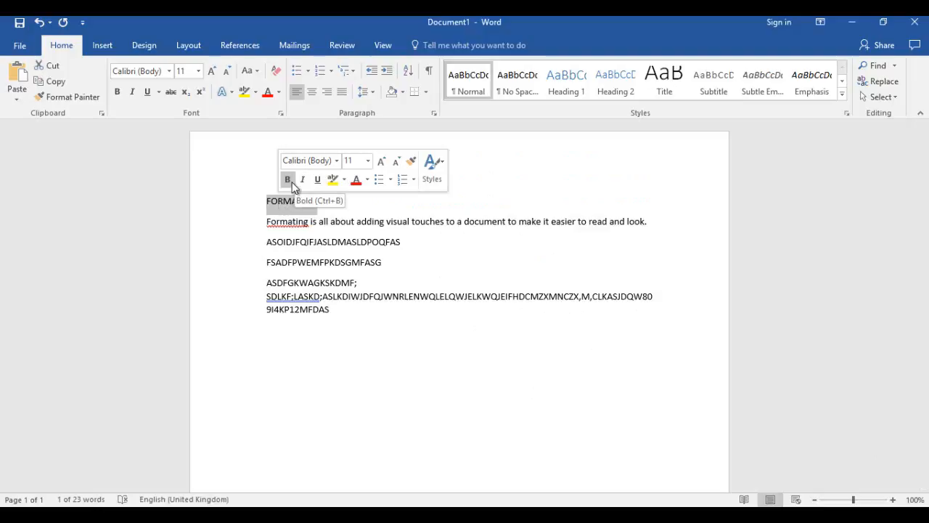
{"action": "left_click", "coordinate": [288, 180]}
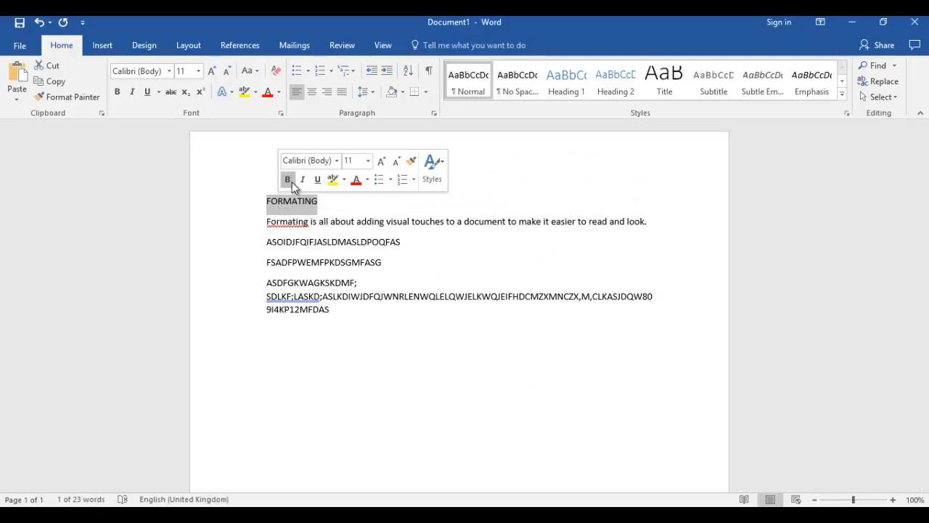
{"action": "left_click", "coordinate": [381, 161]}
{"action": "left_click", "coordinate": [381, 161]}
{"action": "left_click", "coordinate": [381, 161]}
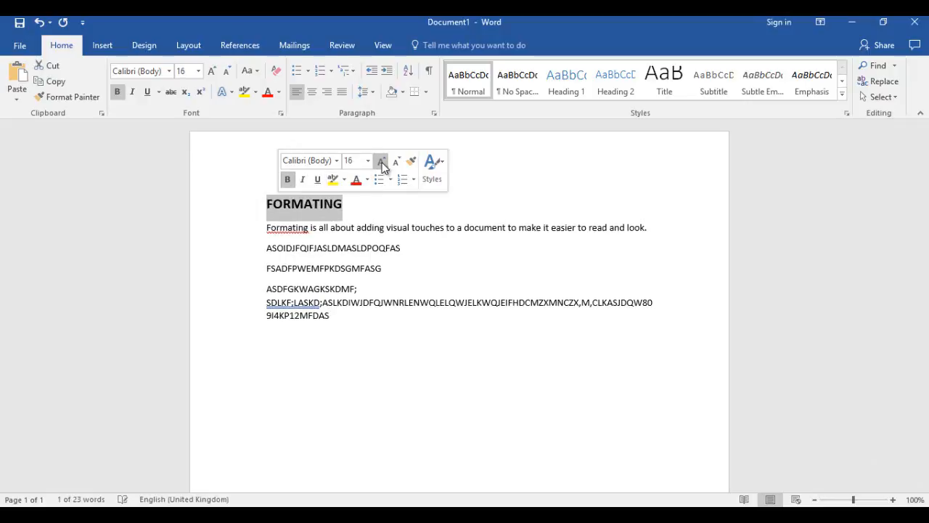
Look through the available numbering, bullet and multilevel list styles for the line below the introductory sentence, without applying any.
{"action": "left_click", "coordinate": [313, 254]}
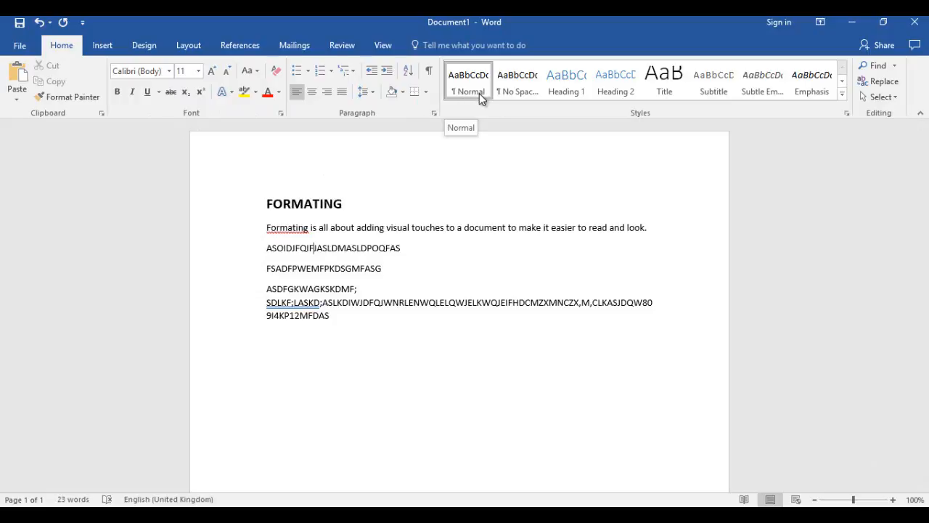
{"action": "left_click", "coordinate": [331, 71]}
{"action": "left_click", "coordinate": [310, 76]}
{"action": "left_click", "coordinate": [308, 71]}
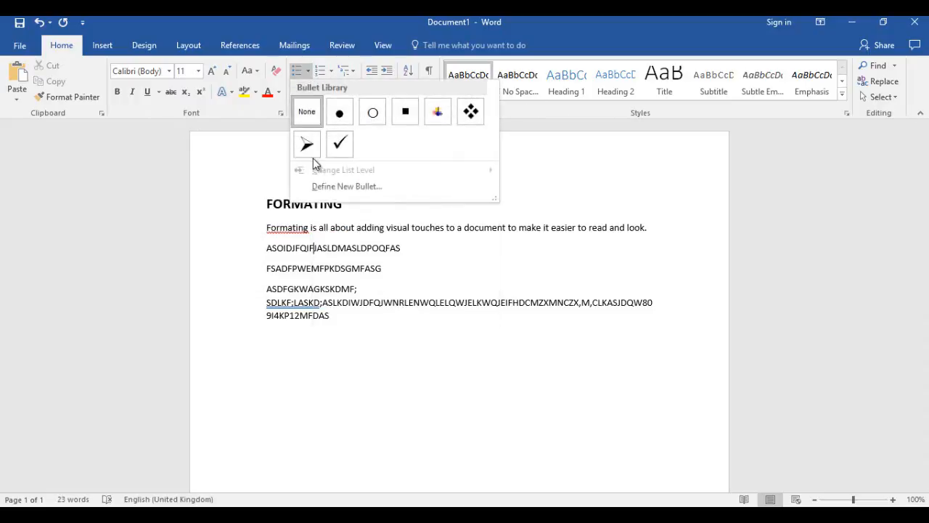
{"action": "left_click", "coordinate": [353, 69]}
{"action": "left_click", "coordinate": [353, 69]}
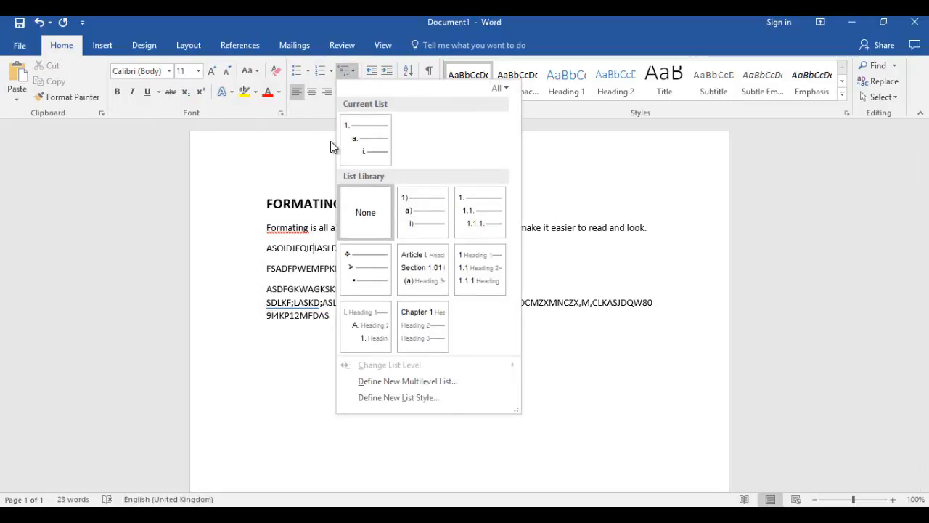
{"action": "left_click", "coordinate": [239, 271]}
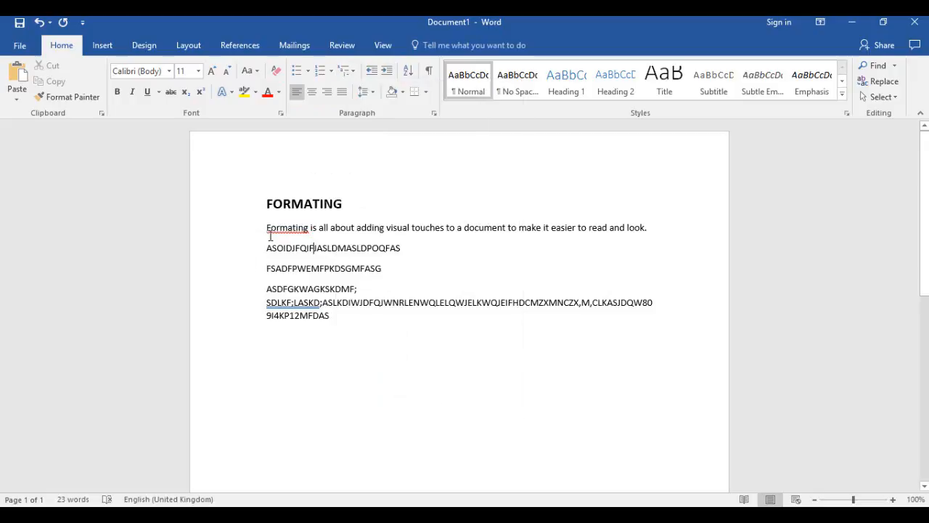
Try round bullets on all the text below the heading, and remove them again.
{"action": "left_click_drag", "start_coordinate": [267, 228], "coordinate": [331, 328]}
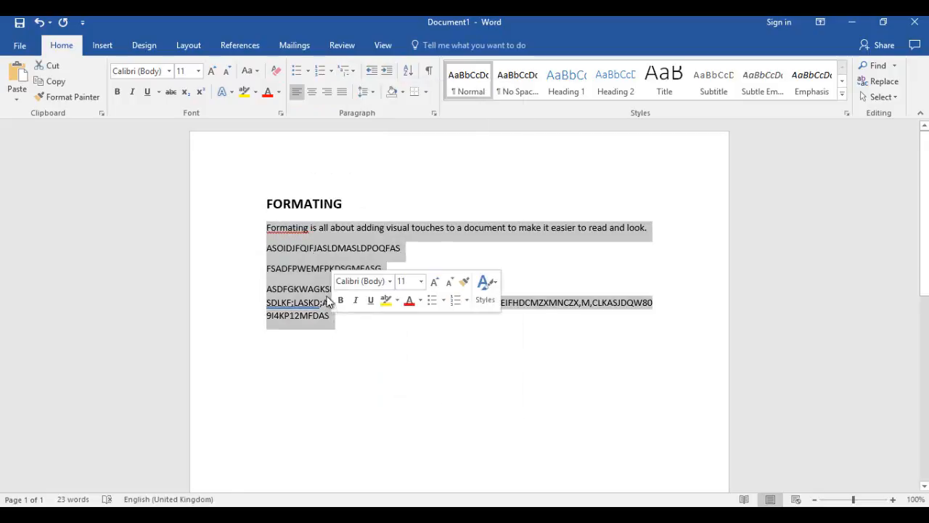
{"action": "left_click", "coordinate": [307, 71]}
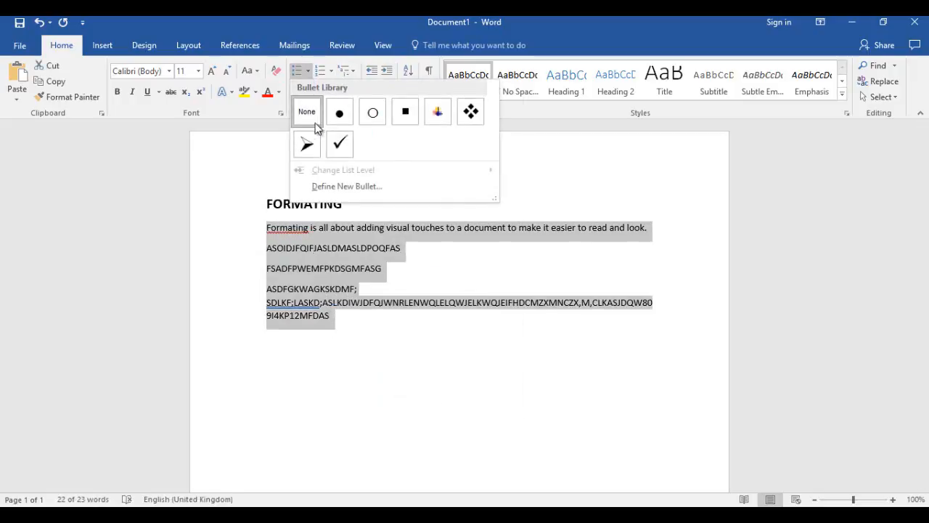
{"action": "left_click", "coordinate": [326, 114]}
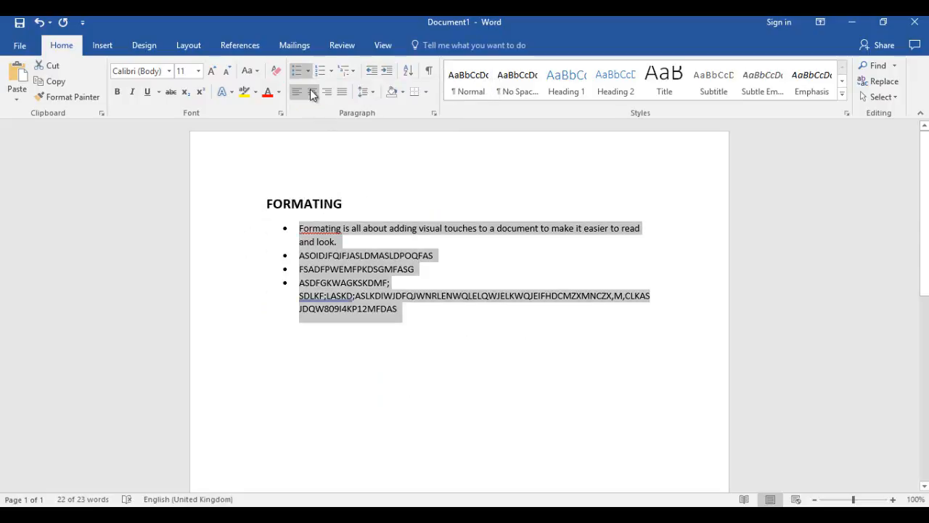
{"action": "left_click", "coordinate": [297, 70]}
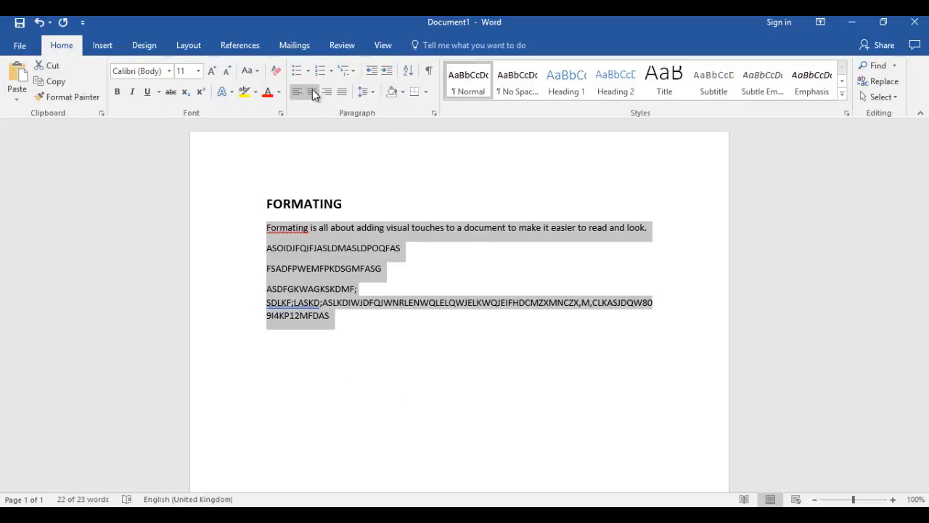
Try right and centre alignment on the text below the heading, and finish with it justified.
{"action": "key", "text": "ctrl+j"}
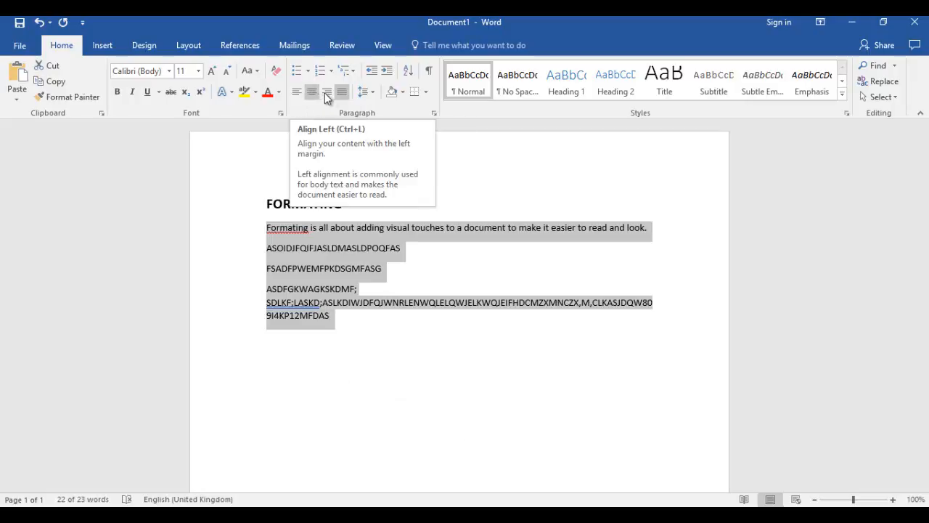
{"action": "left_click", "coordinate": [330, 91]}
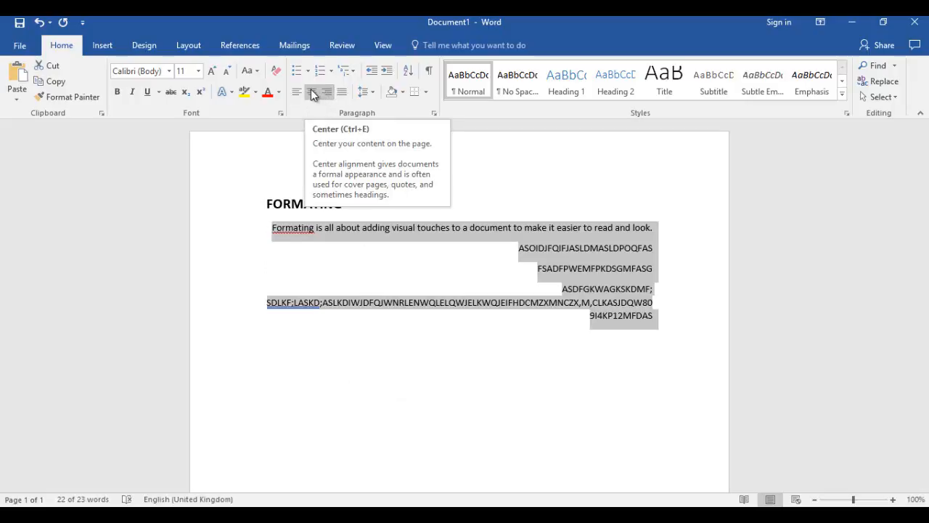
{"action": "left_click", "coordinate": [308, 91]}
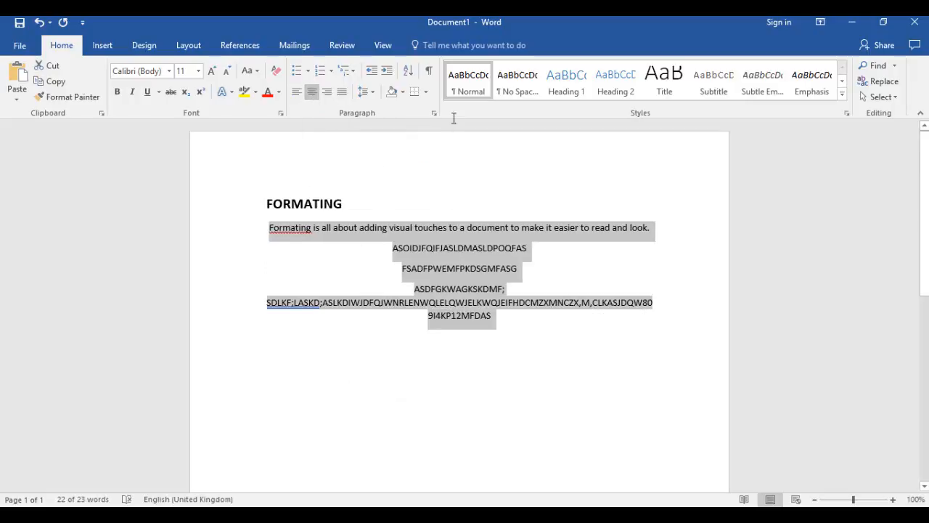
{"action": "left_click", "coordinate": [342, 95]}
Set the line spacing of the whole text, including the heading, to 3.0.
{"action": "left_click_drag", "start_coordinate": [465, 372], "coordinate": [258, 211]}
{"action": "left_click", "coordinate": [364, 91]}
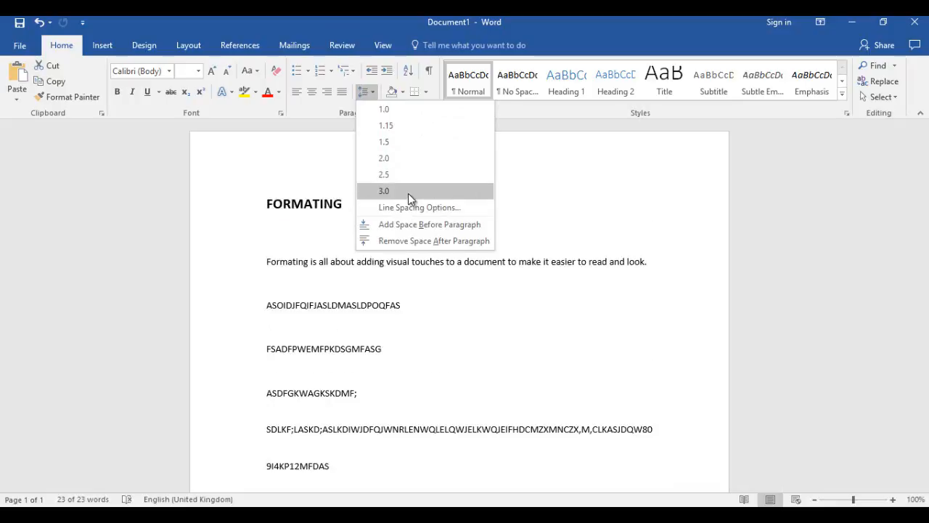
{"action": "left_click", "coordinate": [408, 193]}
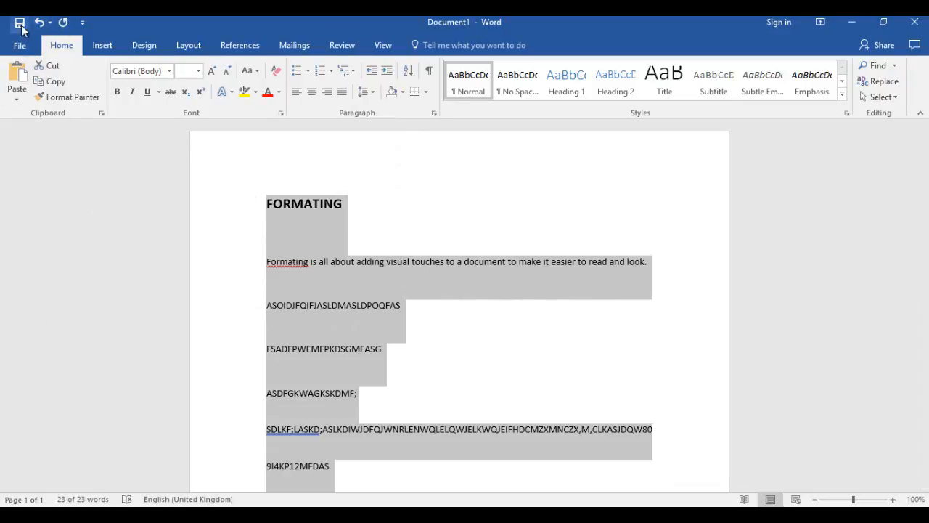
{"action": "left_click", "coordinate": [68, 26]}
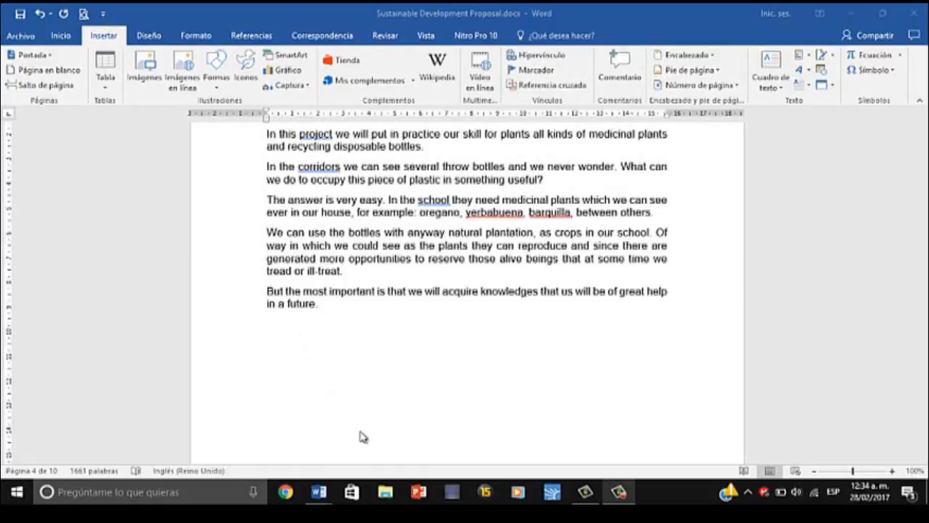
Insert the picture whose file name starts with 12715413 from the Imágenes folder after the paragraph ending "in a future".
{"action": "left_click", "coordinate": [145, 69]}
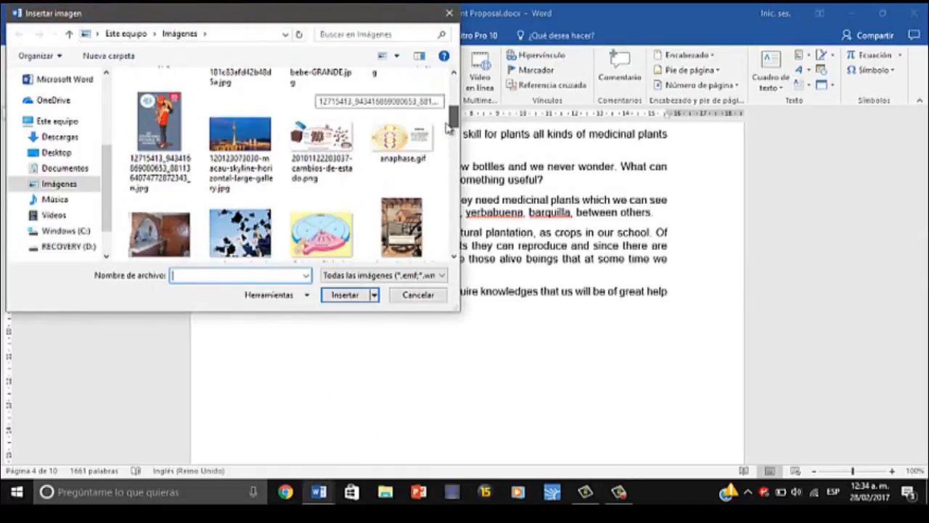
{"action": "scroll", "coordinate": [196, 112], "scroll_direction": "down", "scroll_amount": 3}
{"action": "left_click", "coordinate": [160, 122]}
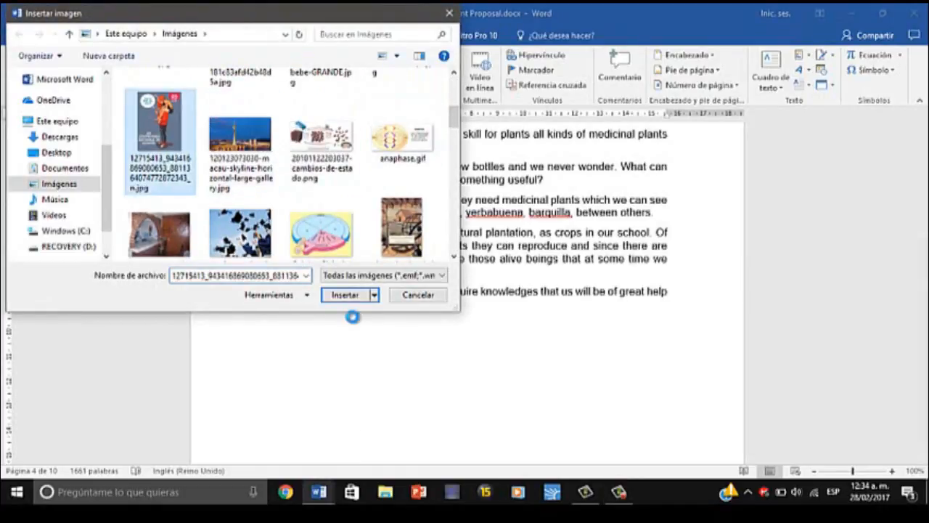
{"action": "left_click", "coordinate": [345, 295]}
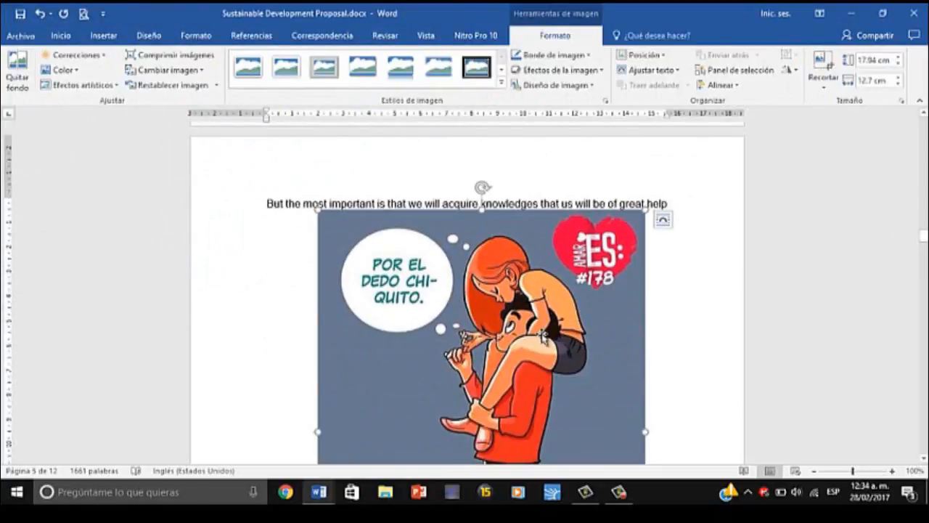
{"action": "left_click_drag", "start_coordinate": [923, 236], "coordinate": [923, 246]}
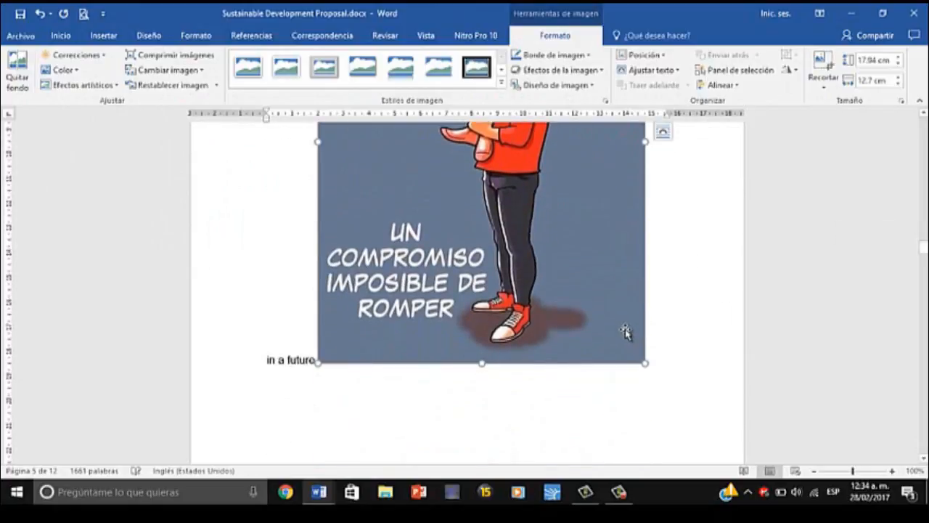